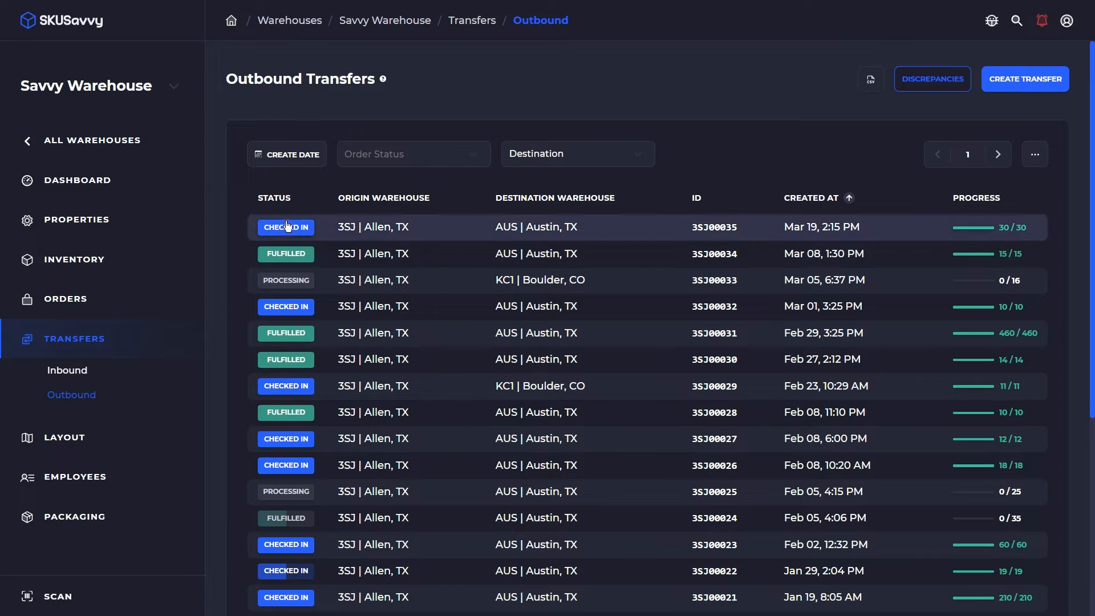
- Leave the warehouse view and examine the Transfers settings in the company-wide configuration
{"action": "left_click", "coordinate": [125, 146]}
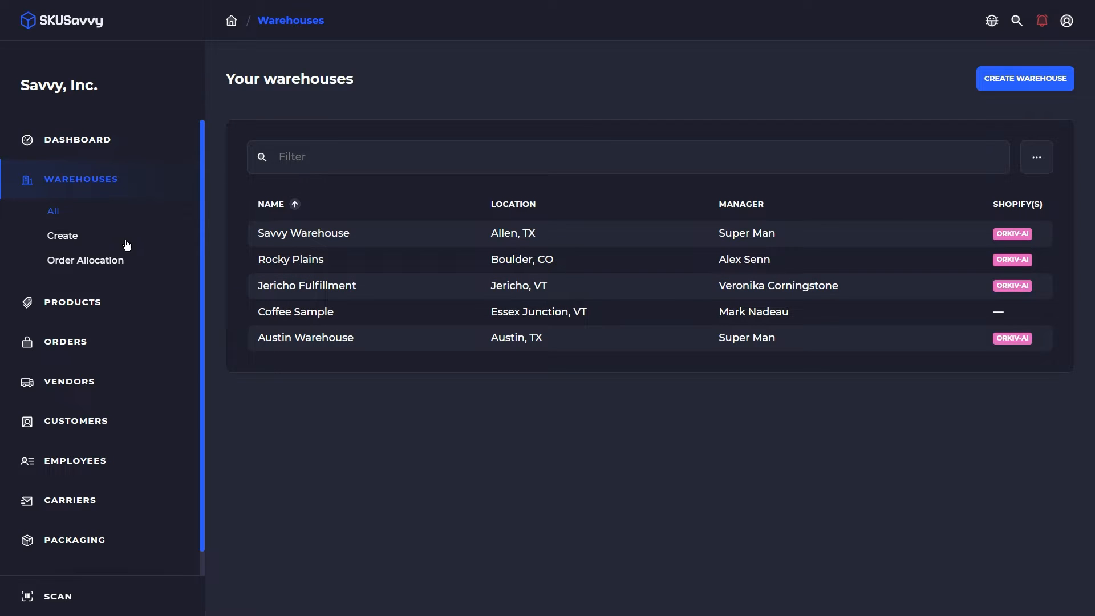
{"action": "left_click", "coordinate": [91, 348]}
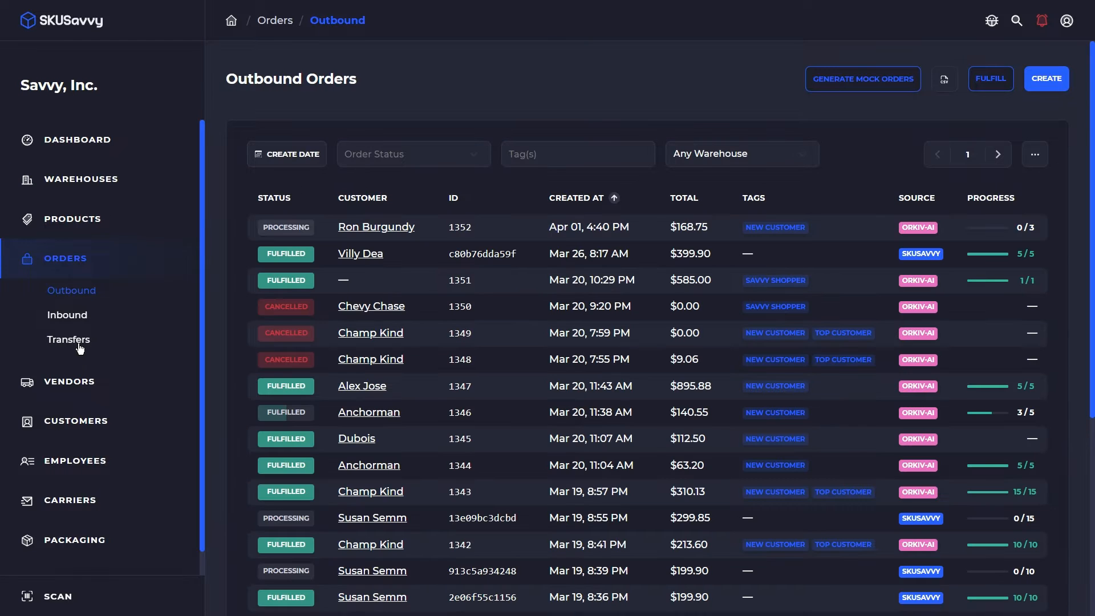
{"action": "left_click", "coordinate": [107, 146]}
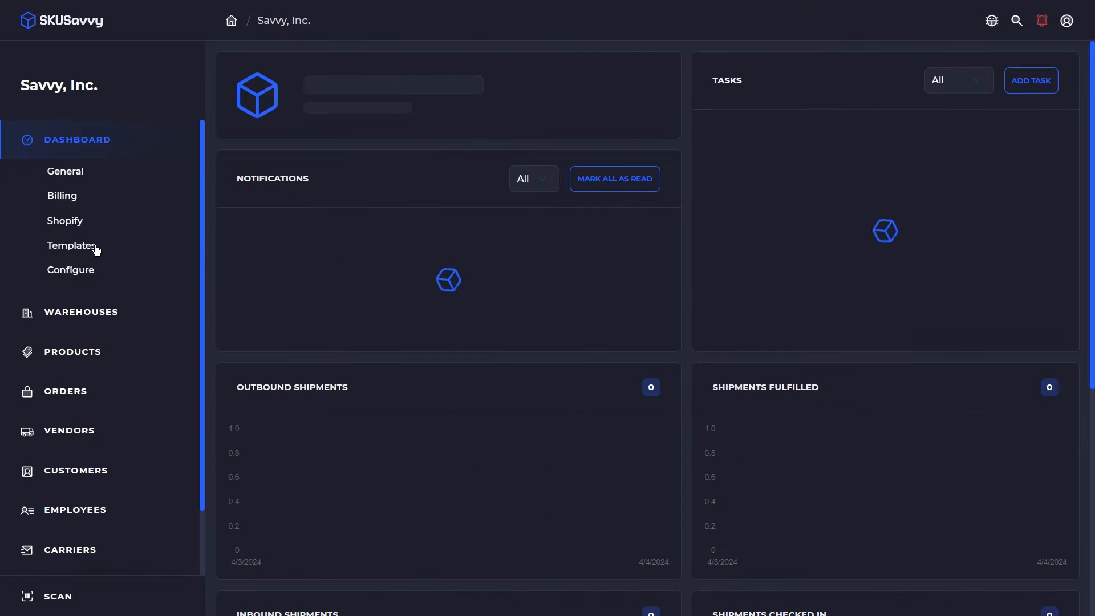
{"action": "left_click", "coordinate": [73, 272]}
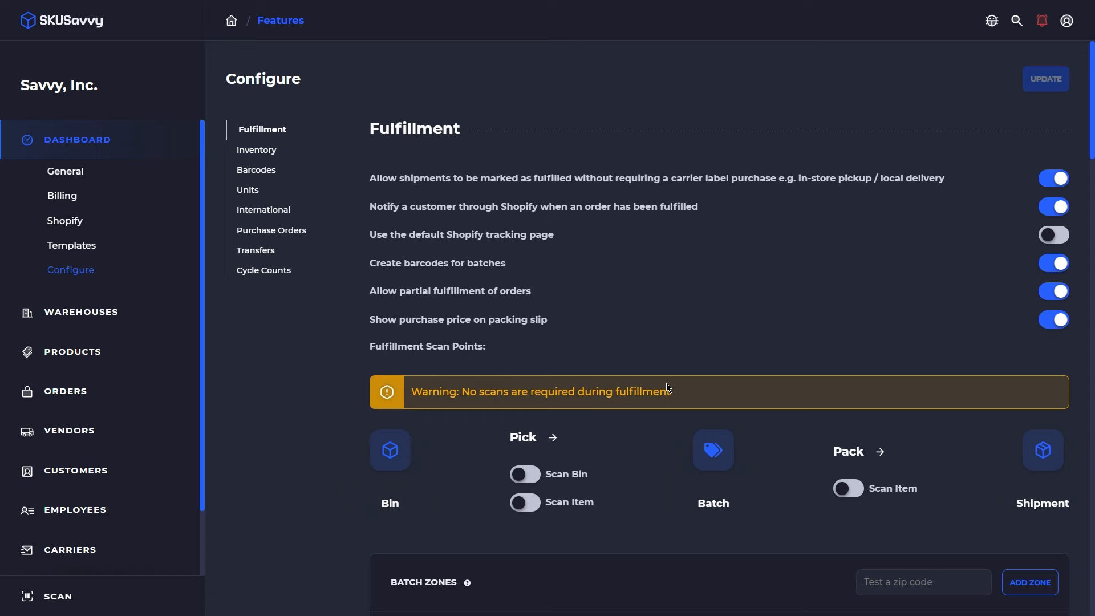
{"action": "left_click", "coordinate": [268, 254]}
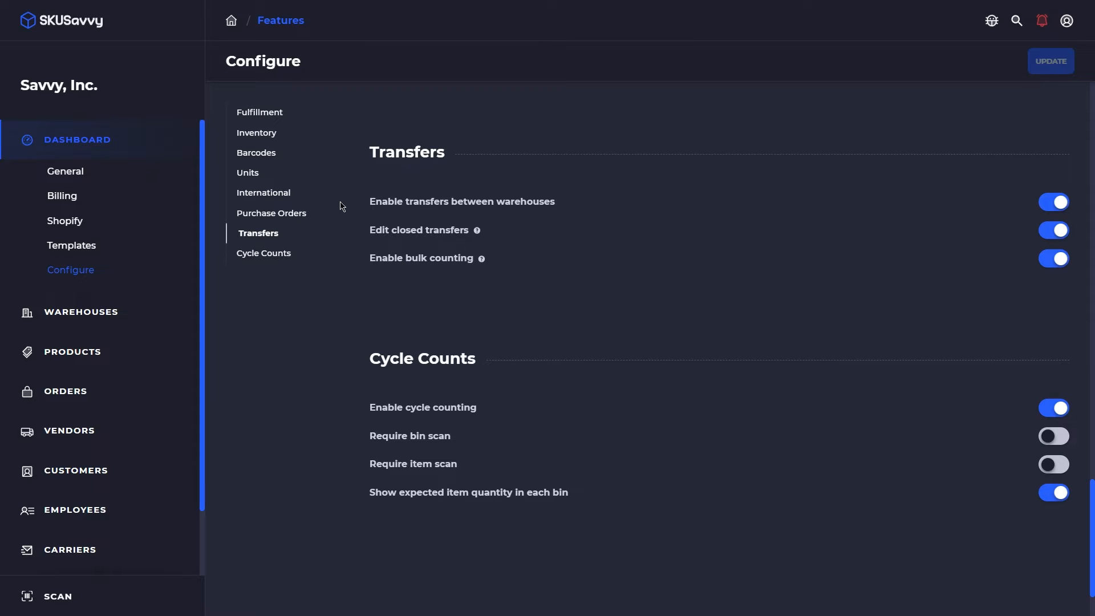
- Go to the outbound transfers of Savvy Warehouse and start creating a new transfer
{"action": "left_click", "coordinate": [138, 311]}
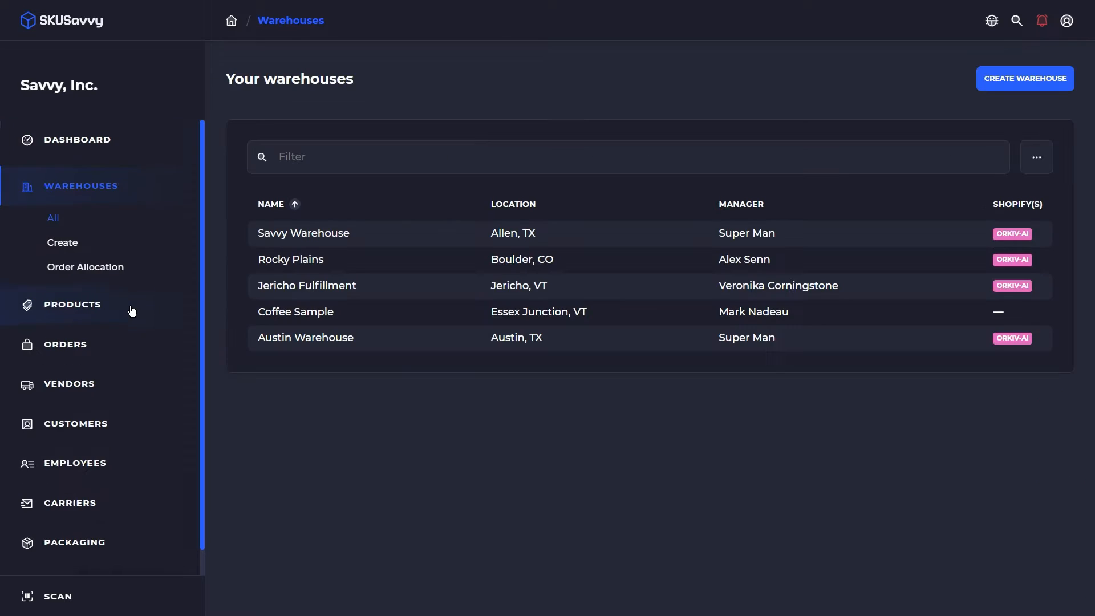
{"action": "left_click", "coordinate": [368, 241]}
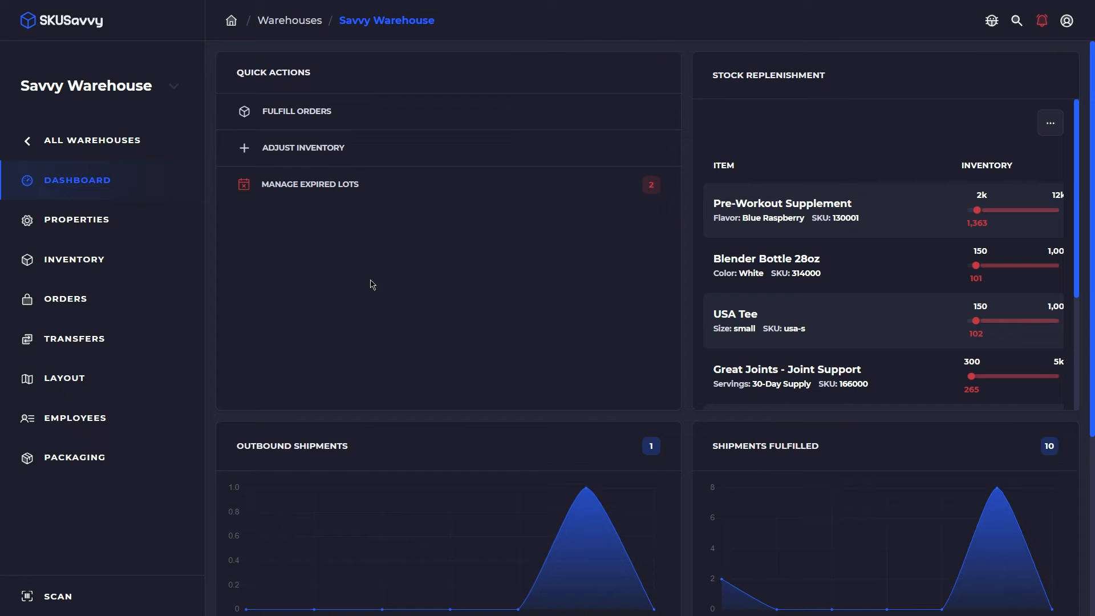
{"action": "left_click", "coordinate": [94, 313]}
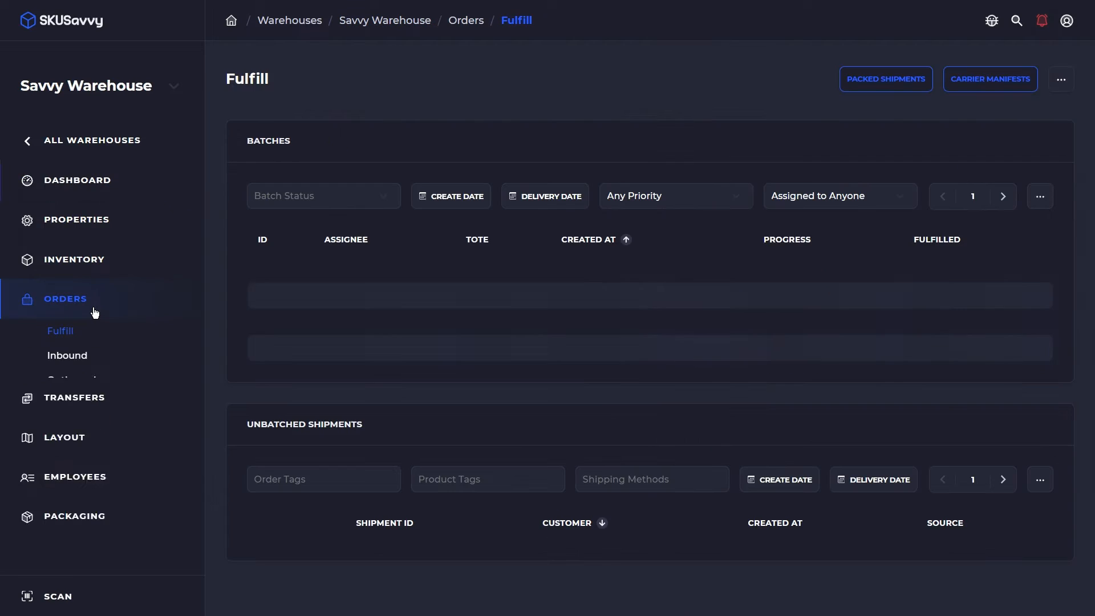
{"action": "left_click", "coordinate": [78, 421]}
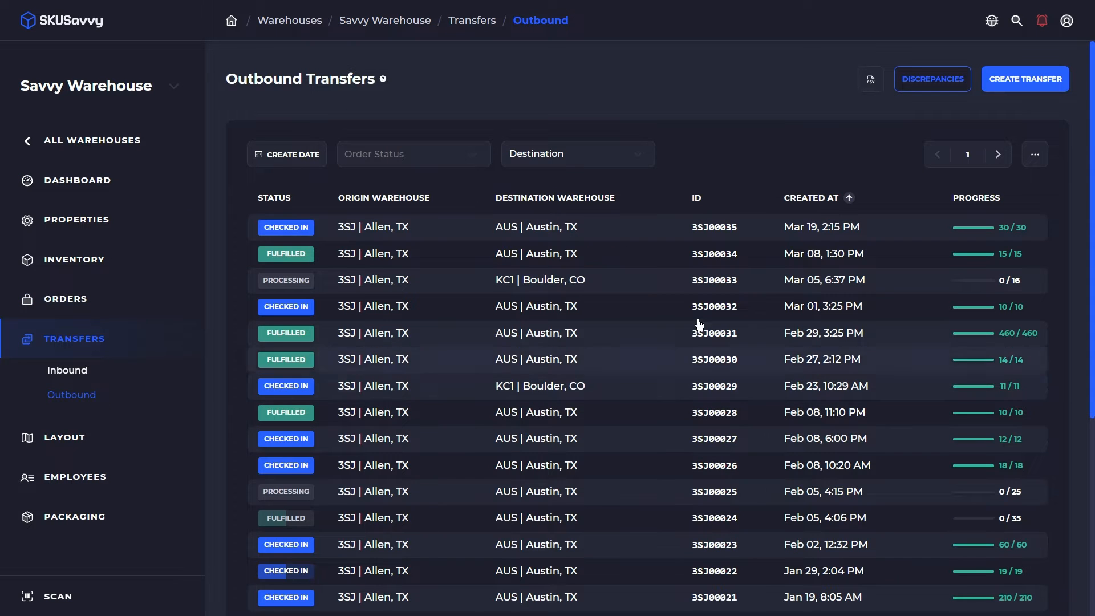
{"action": "left_click", "coordinate": [1023, 83]}
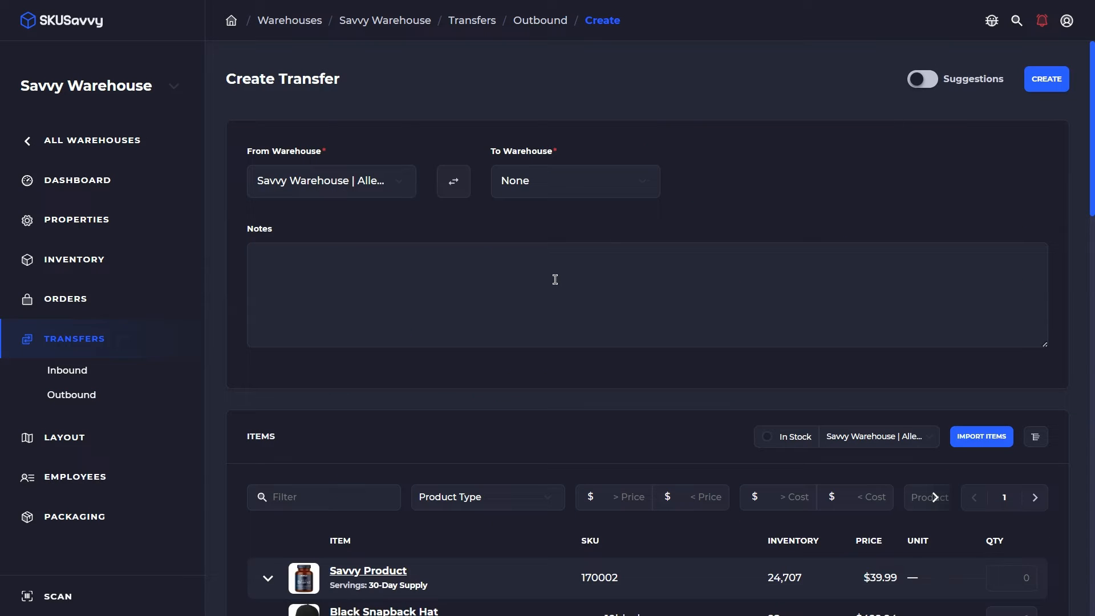
- Set Austin Warehouse as the transfer's destination and enable suggestions
{"action": "left_click", "coordinate": [606, 187]}
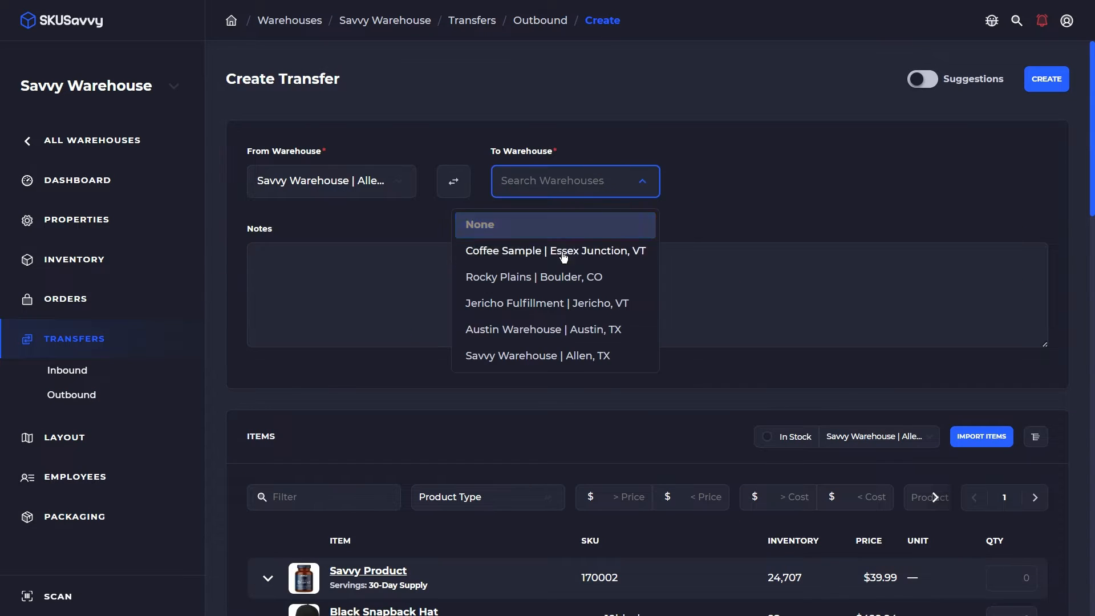
{"action": "left_click", "coordinate": [550, 331]}
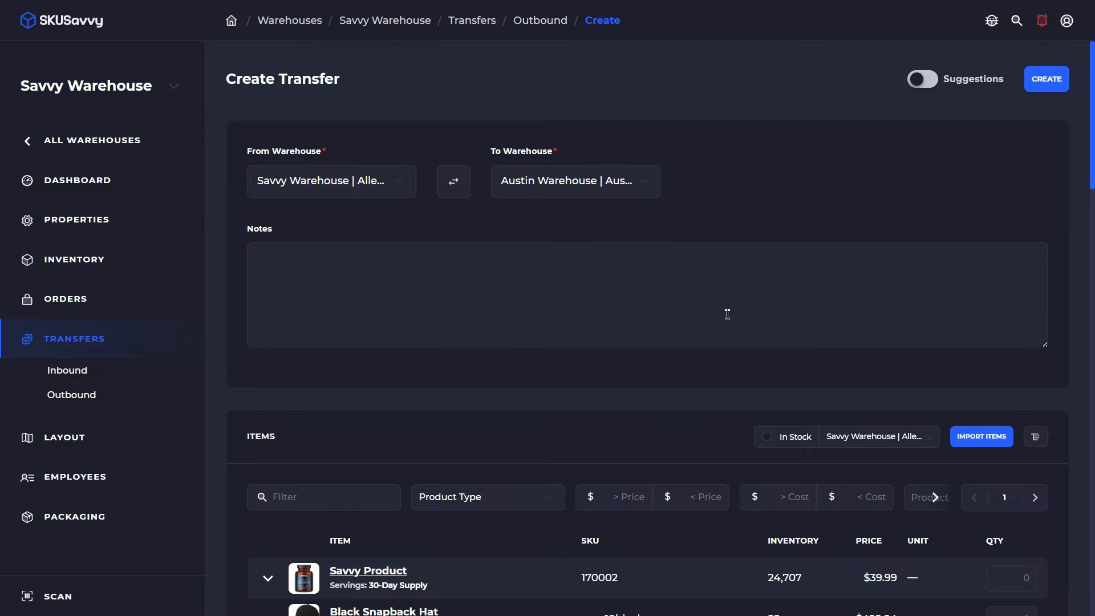
{"action": "left_click", "coordinate": [927, 83]}
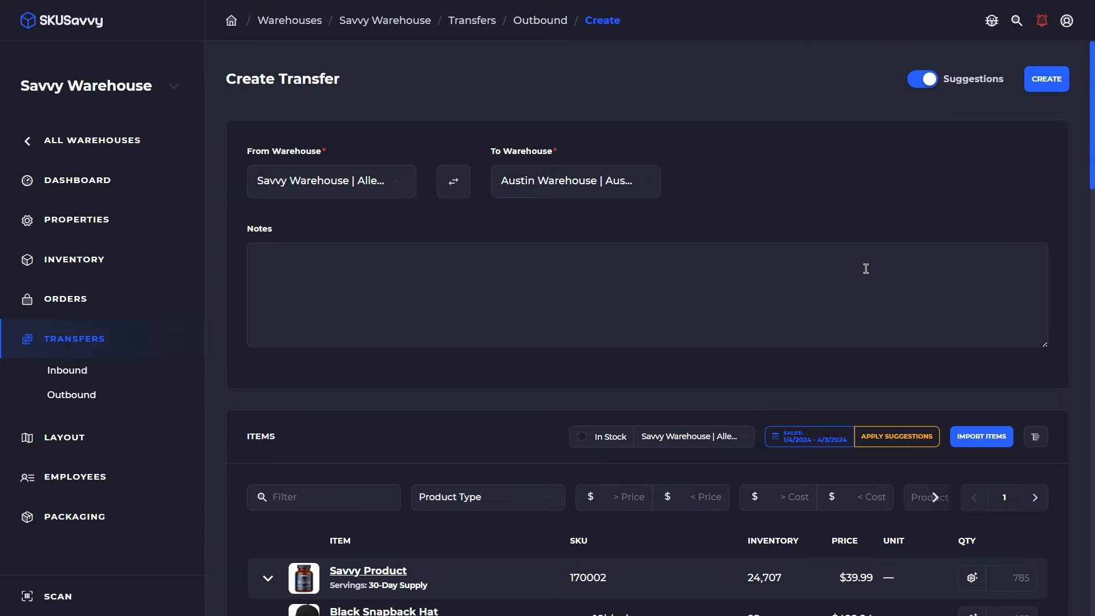
- Limit the transfer's item list to items in stock at Austin Warehouse
{"action": "scroll", "coordinate": [866, 268], "scroll_direction": "down", "scroll_amount": 1}
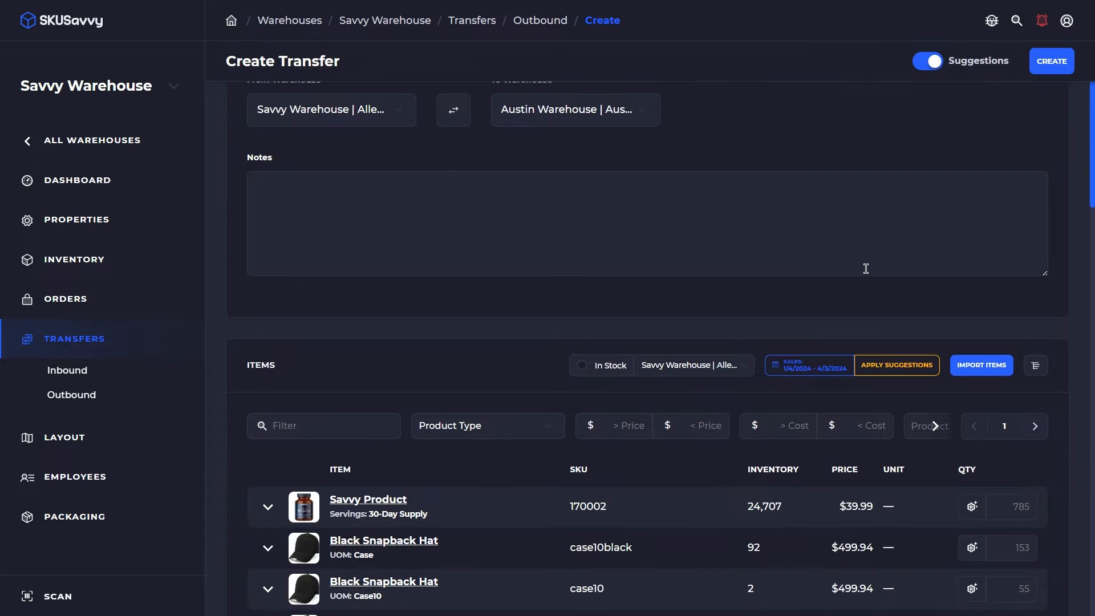
{"action": "left_click", "coordinate": [582, 367]}
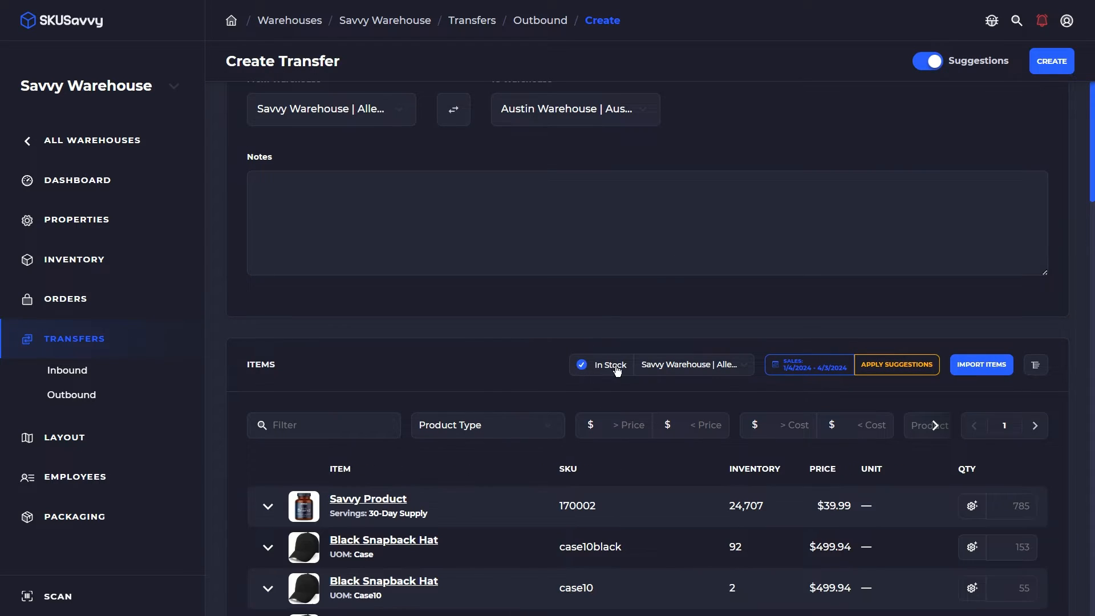
{"action": "left_click", "coordinate": [702, 365]}
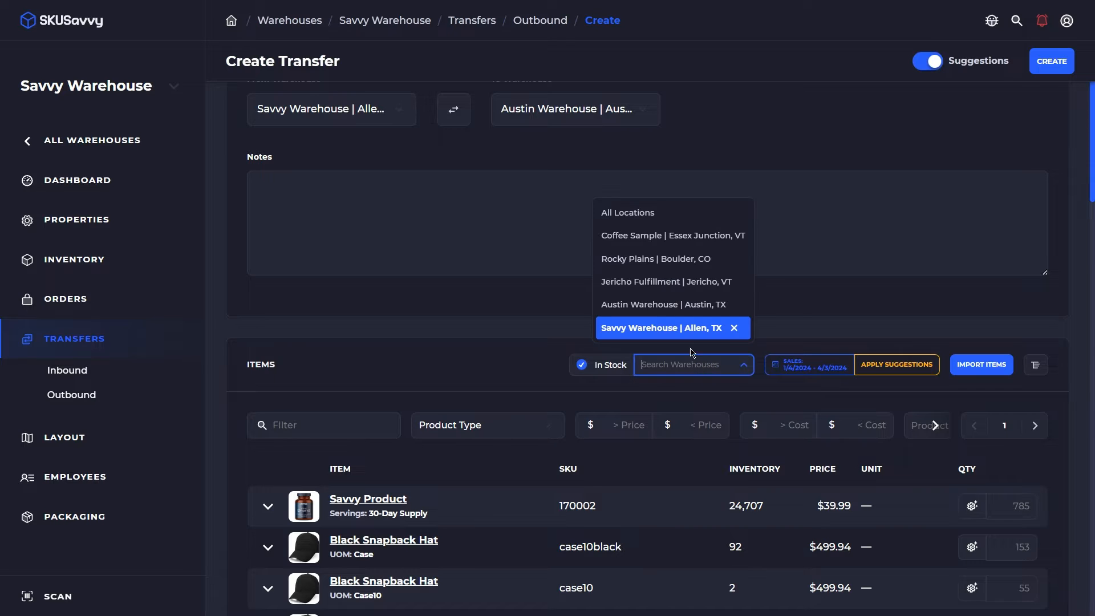
{"action": "left_click", "coordinate": [678, 305]}
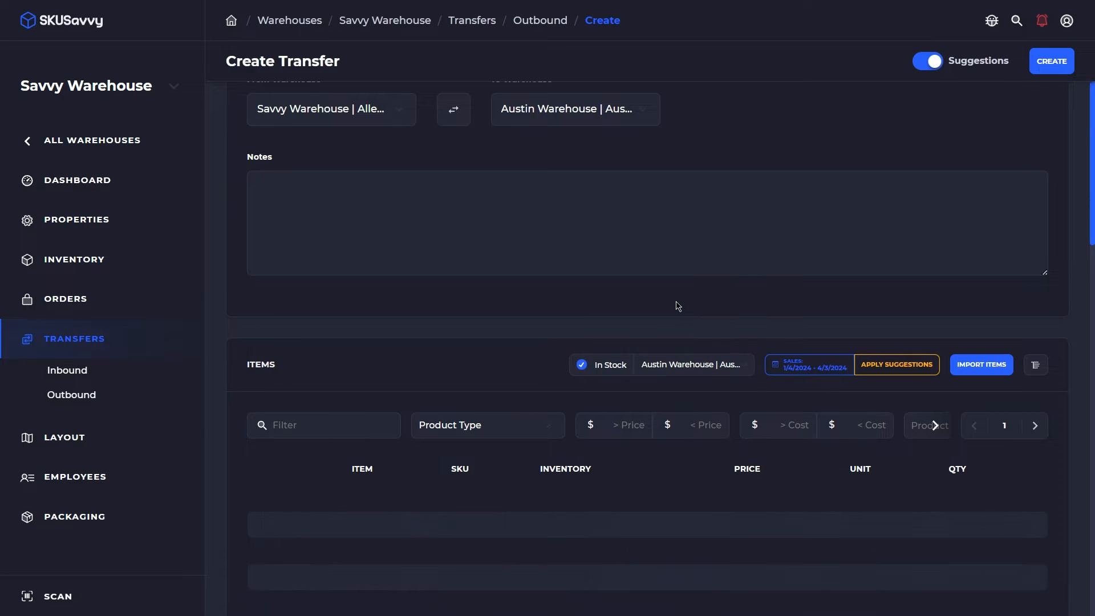
- Examine Savvy Product's replenishment range, committed and expected stock and average sales, along with the item filters and suggestion options
{"action": "scroll", "coordinate": [742, 411], "scroll_direction": "down", "scroll_amount": 4}
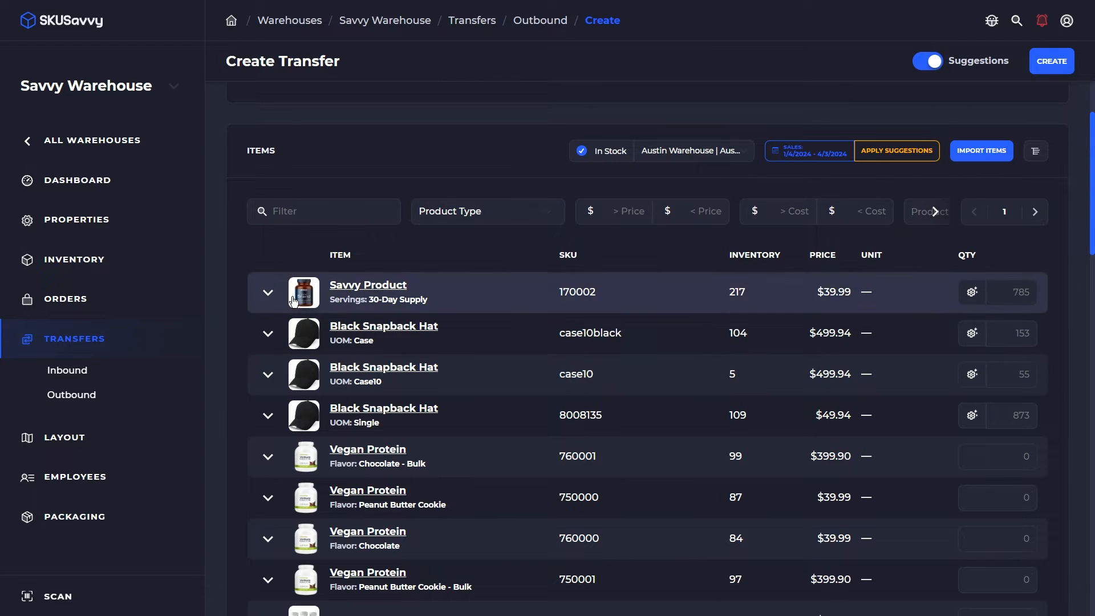
{"action": "left_click", "coordinate": [266, 292]}
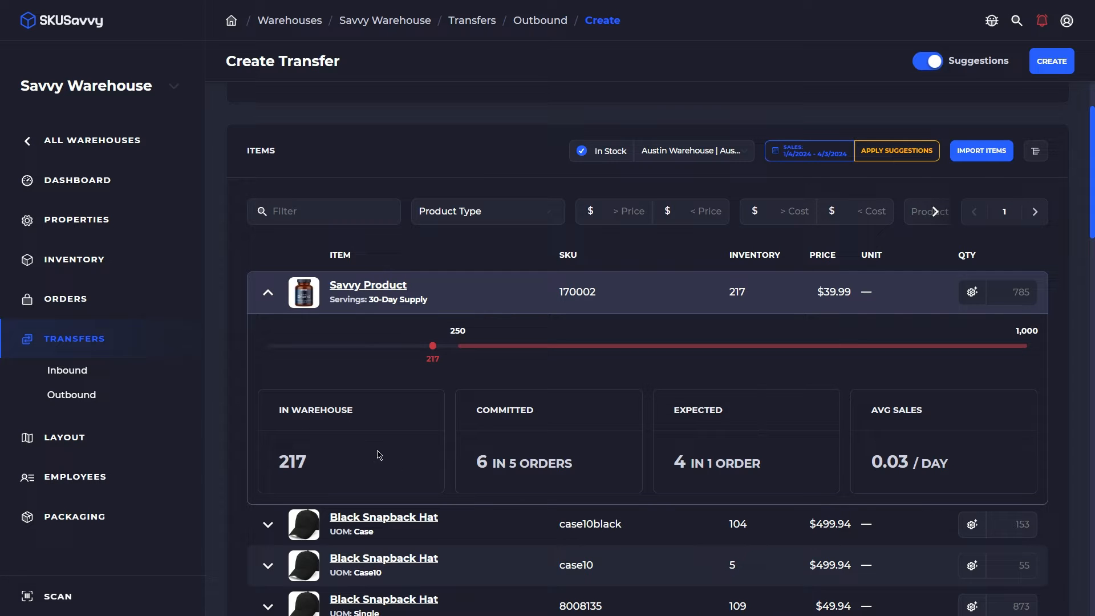
{"action": "left_click", "coordinate": [535, 463]}
{"action": "left_click", "coordinate": [722, 462]}
{"action": "left_click", "coordinate": [747, 427]}
{"action": "left_click", "coordinate": [360, 208]}
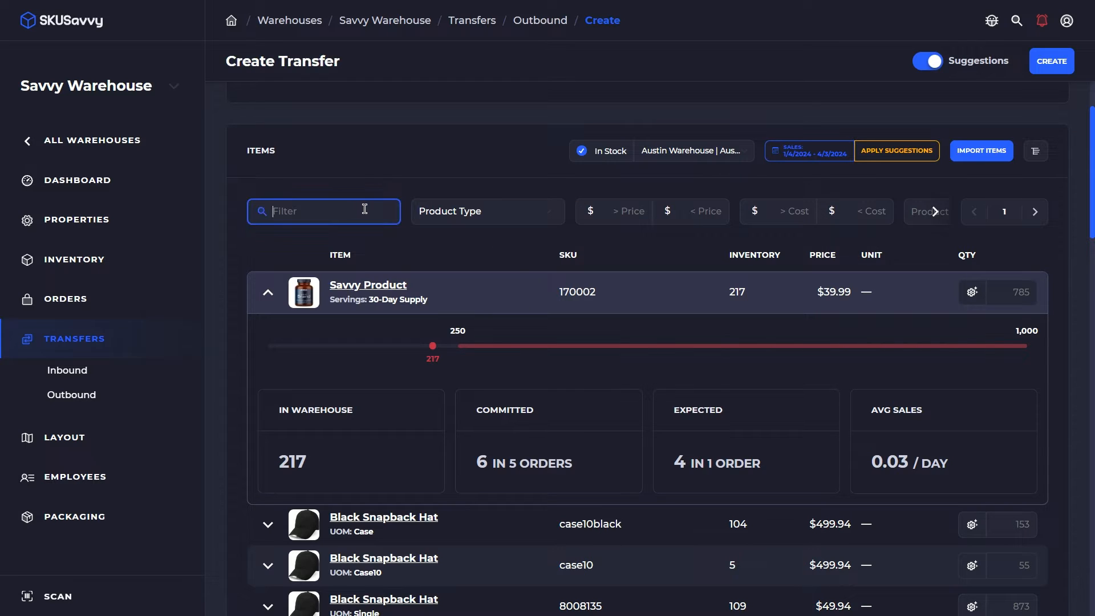
{"action": "left_click", "coordinate": [934, 211]}
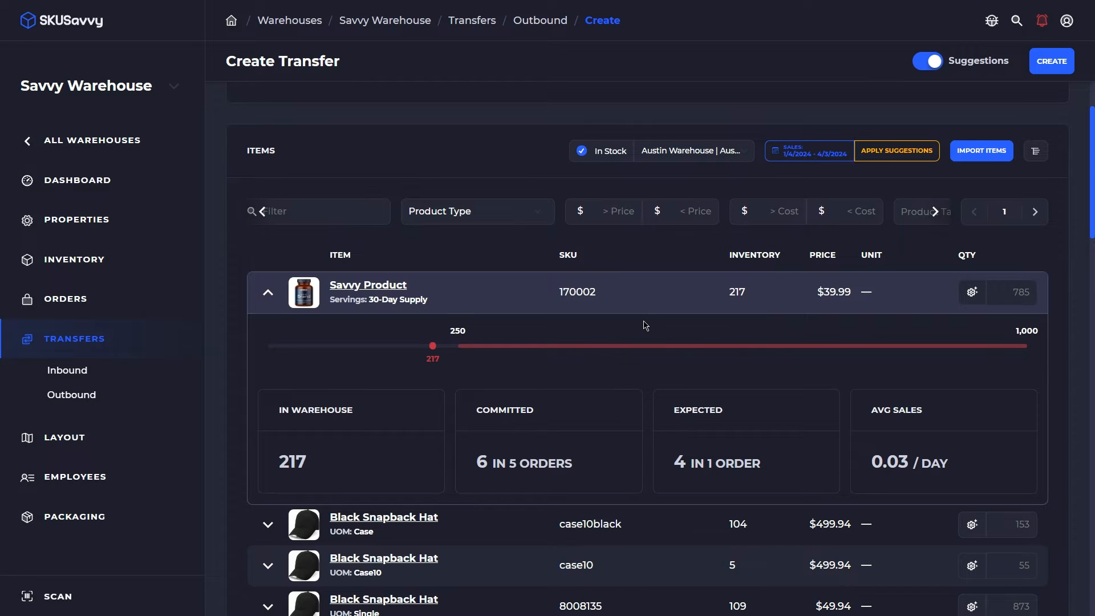
{"action": "scroll", "coordinate": [644, 328], "scroll_direction": "down", "scroll_amount": 4}
{"action": "scroll", "coordinate": [896, 433], "scroll_direction": "up", "scroll_amount": 4}
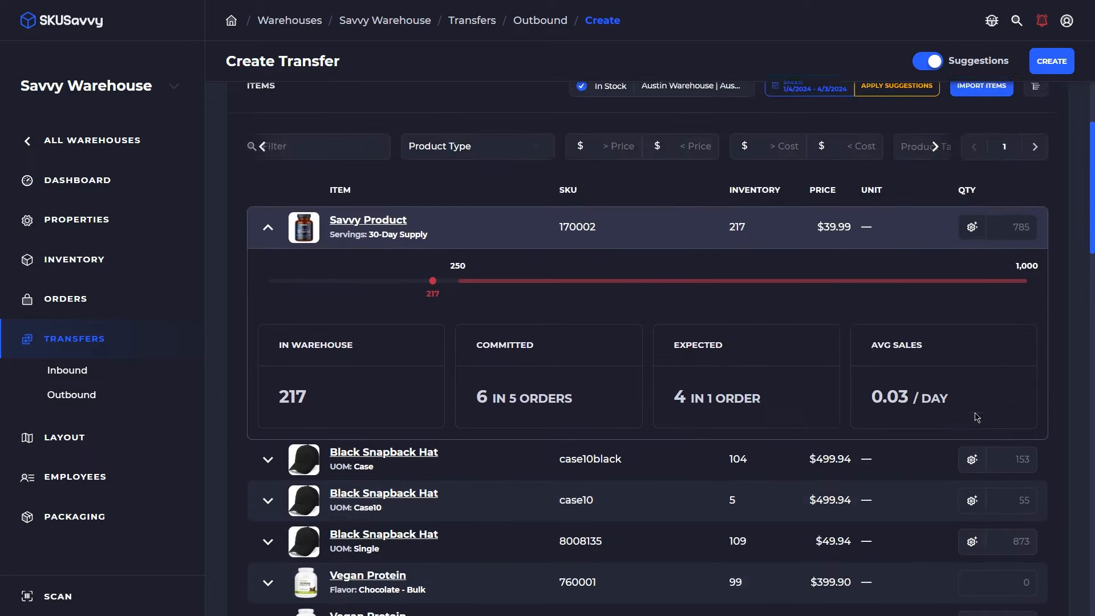
{"action": "scroll", "coordinate": [995, 296], "scroll_direction": "up", "scroll_amount": 5}
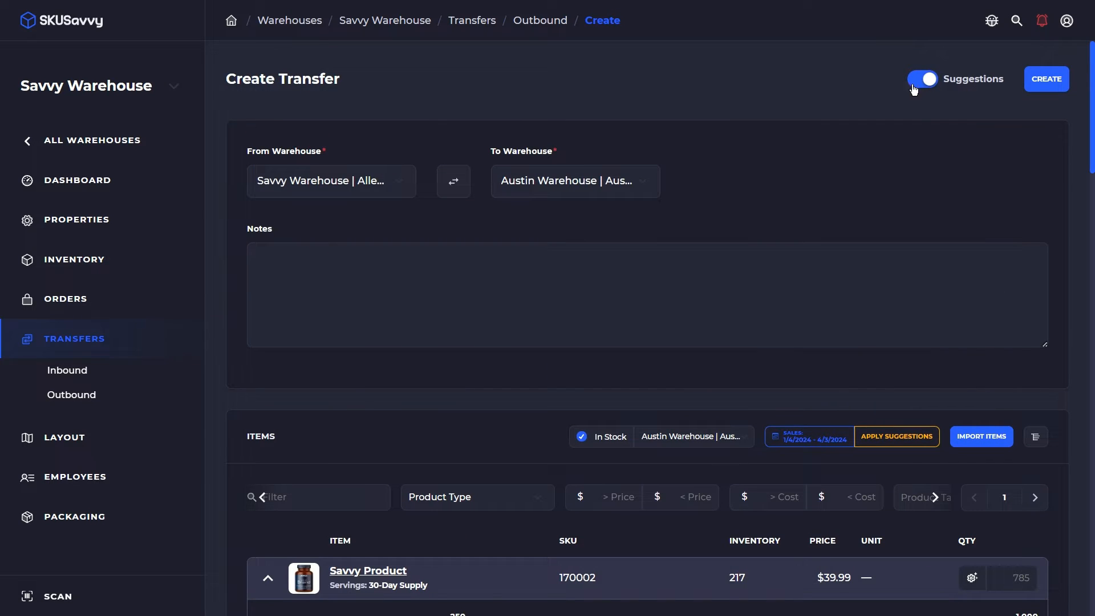
{"action": "scroll", "coordinate": [820, 342], "scroll_direction": "down", "scroll_amount": 3}
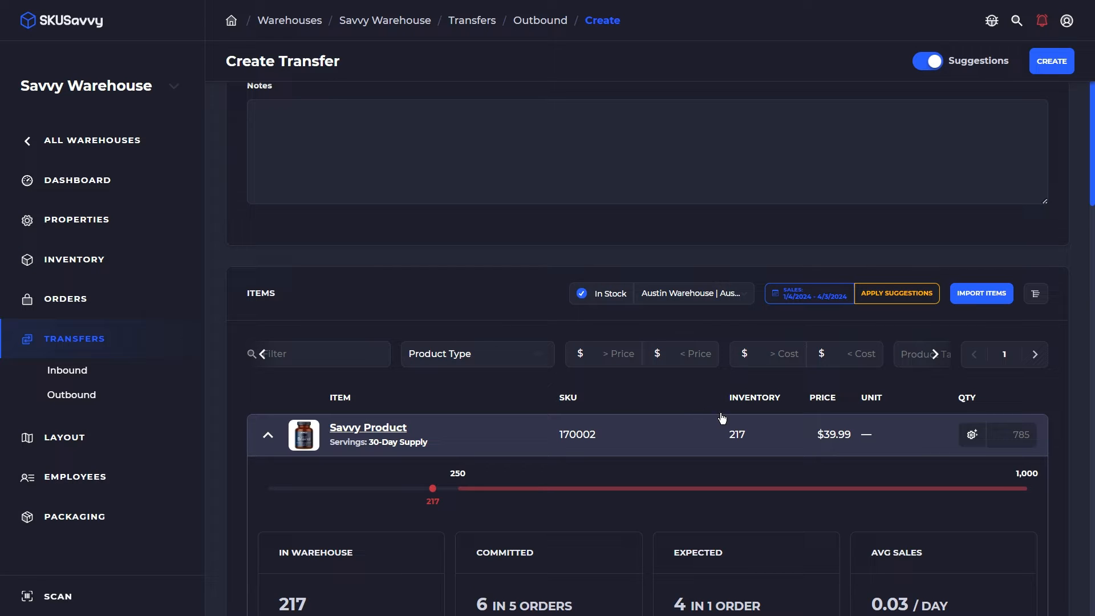
- Apply all suggestions to the transfer, replacing existing items with the suggested level and limiting them to inventory in the warehouse
{"action": "mouse_move", "coordinate": [973, 434]}
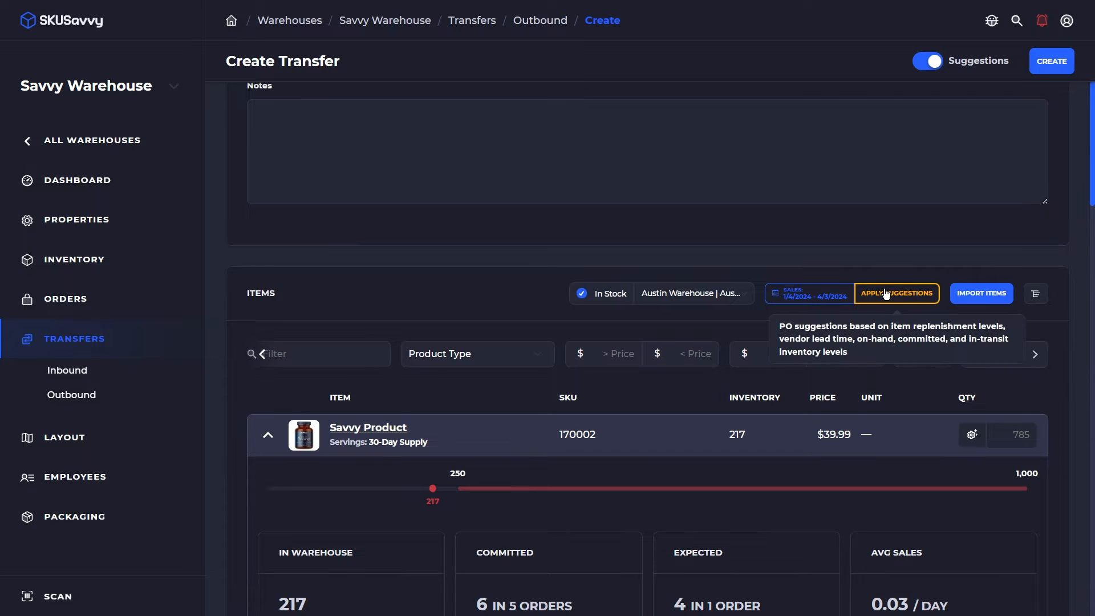
{"action": "left_click", "coordinate": [886, 294]}
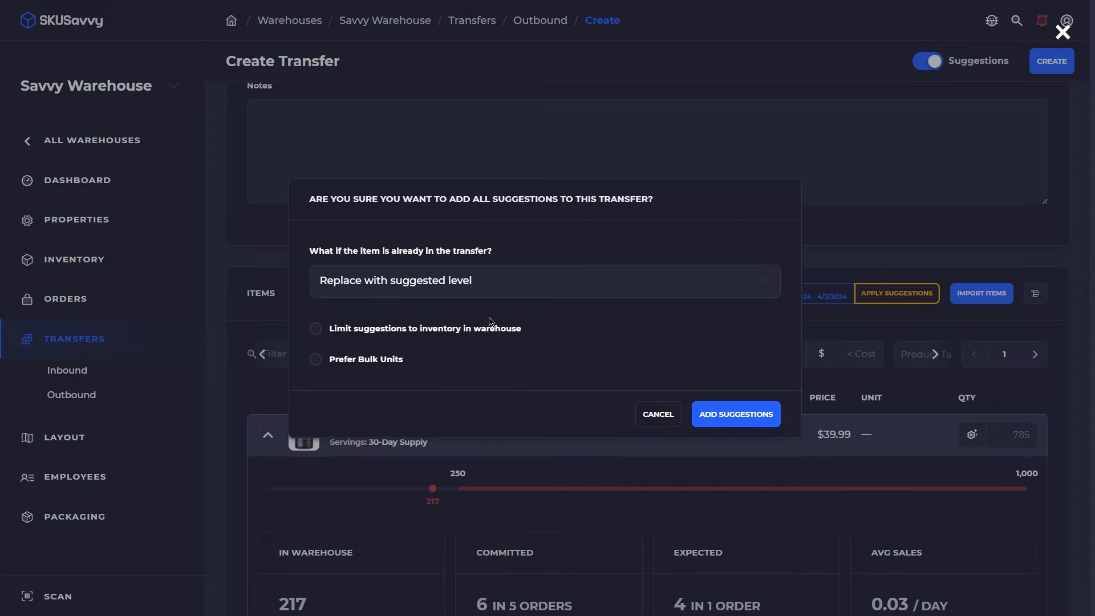
{"action": "left_click", "coordinate": [391, 287]}
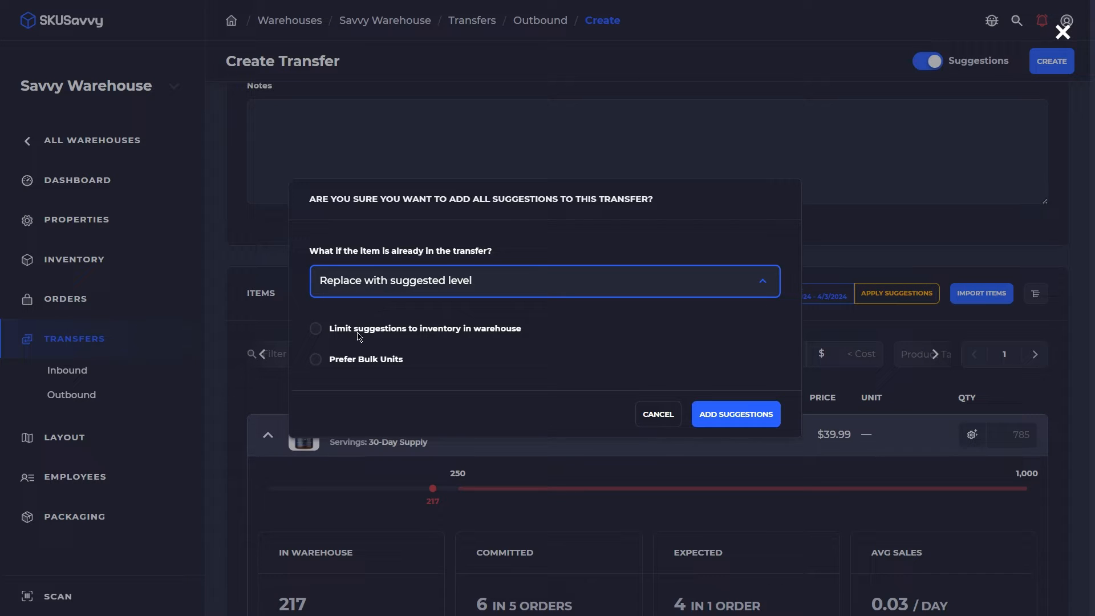
{"action": "left_click", "coordinate": [501, 386]}
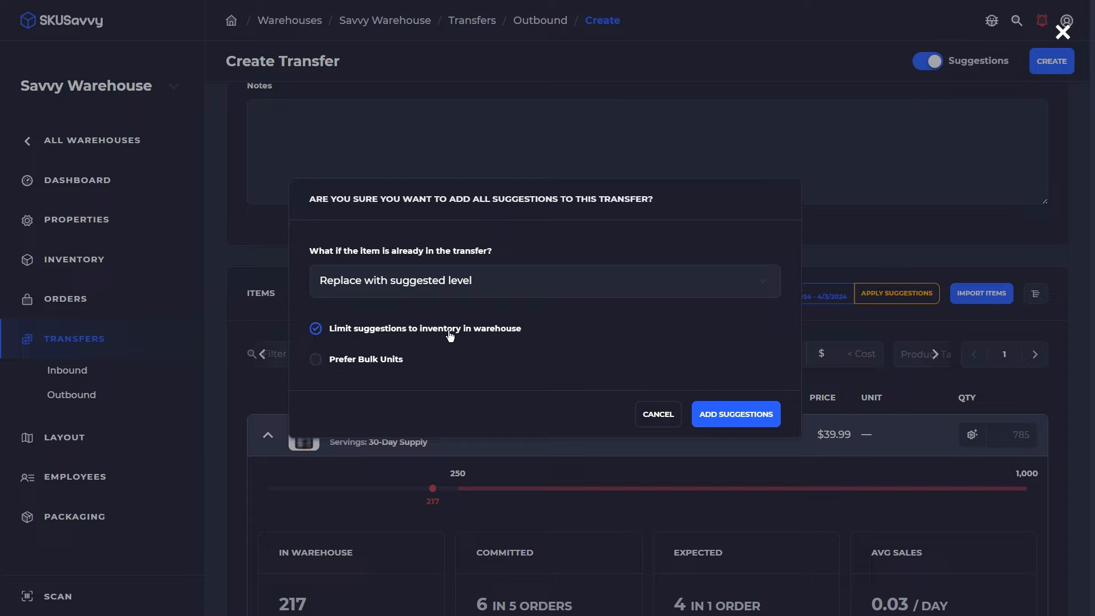
{"action": "left_click", "coordinate": [737, 420]}
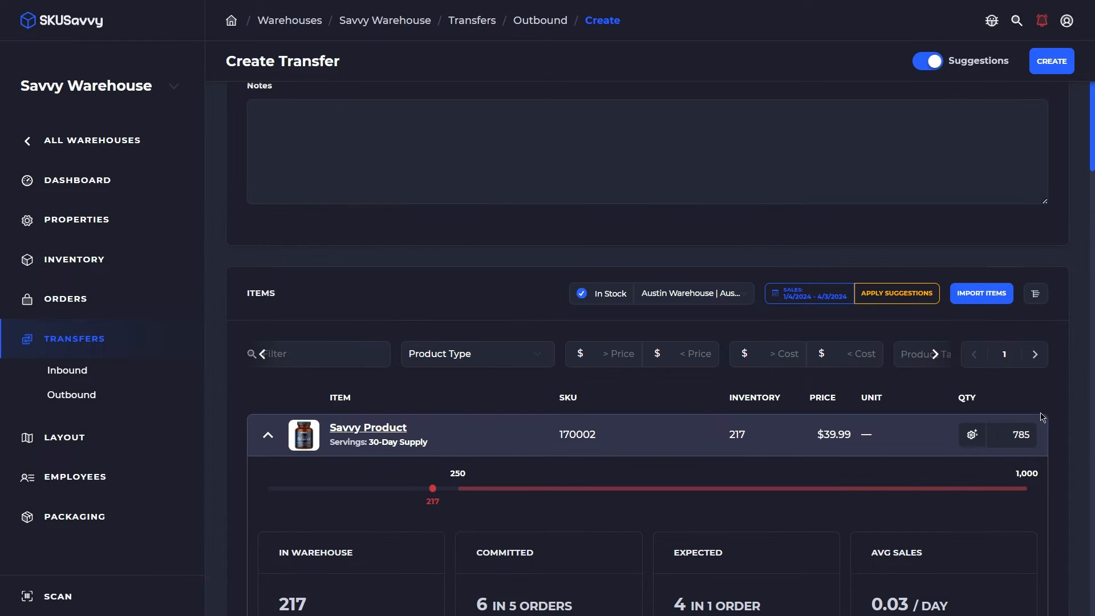
- Collapse Savvy Product's details and set the quantity of Vegan Protein to 5 for both Peanut Butter Cookie and Chocolate flavors
{"action": "left_click", "coordinate": [268, 436]}
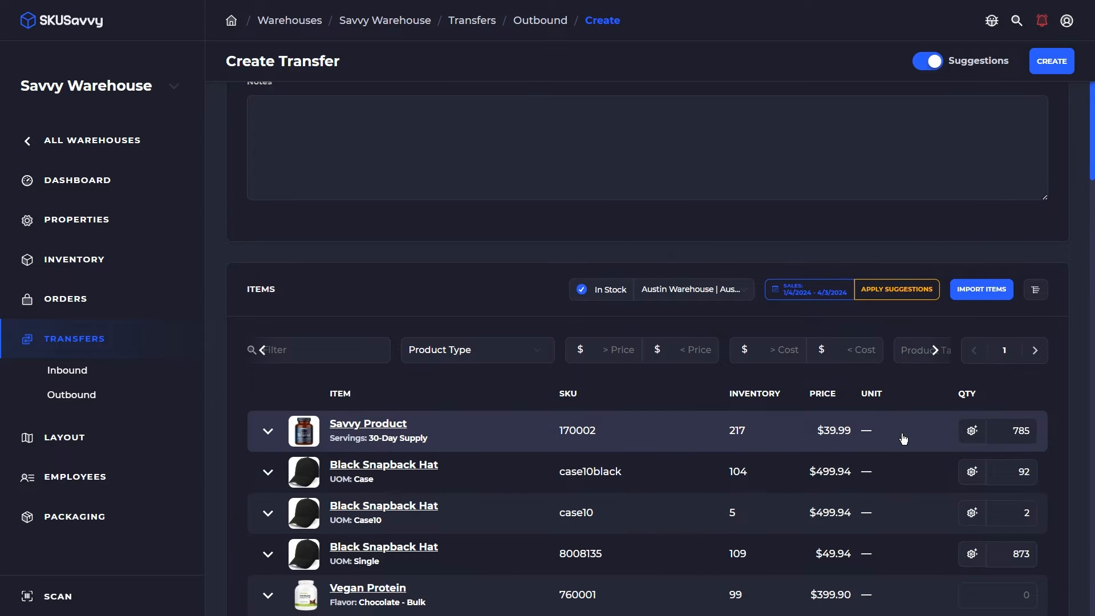
{"action": "scroll", "coordinate": [873, 428], "scroll_direction": "down", "scroll_amount": 3}
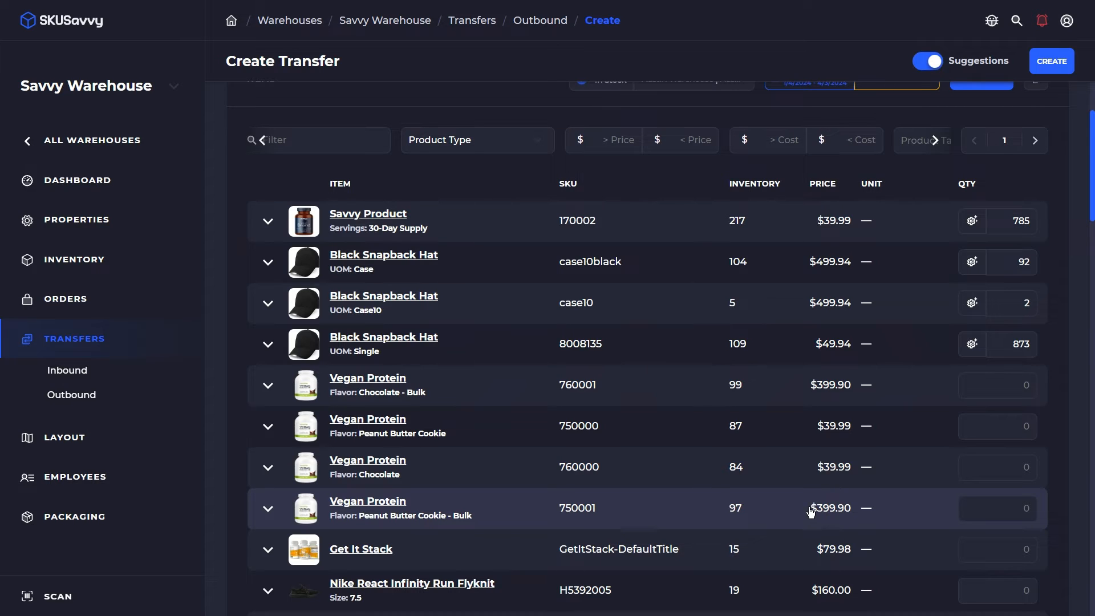
{"action": "left_click", "coordinate": [1001, 425]}
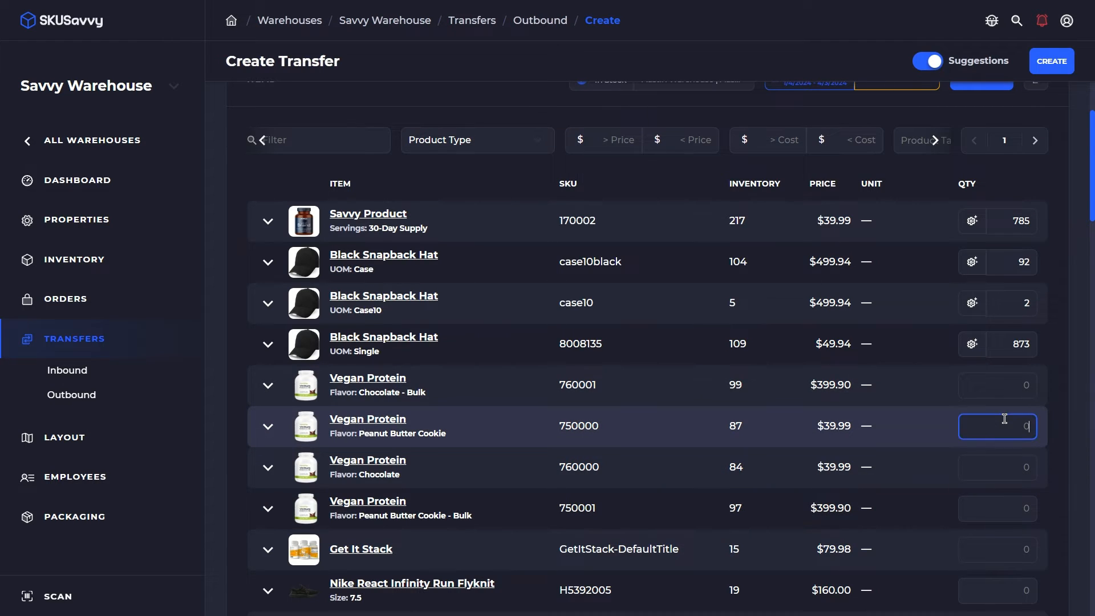
{"action": "type", "text": "5"}
{"action": "left_click", "coordinate": [1015, 474]}
{"action": "type", "text": "5"}
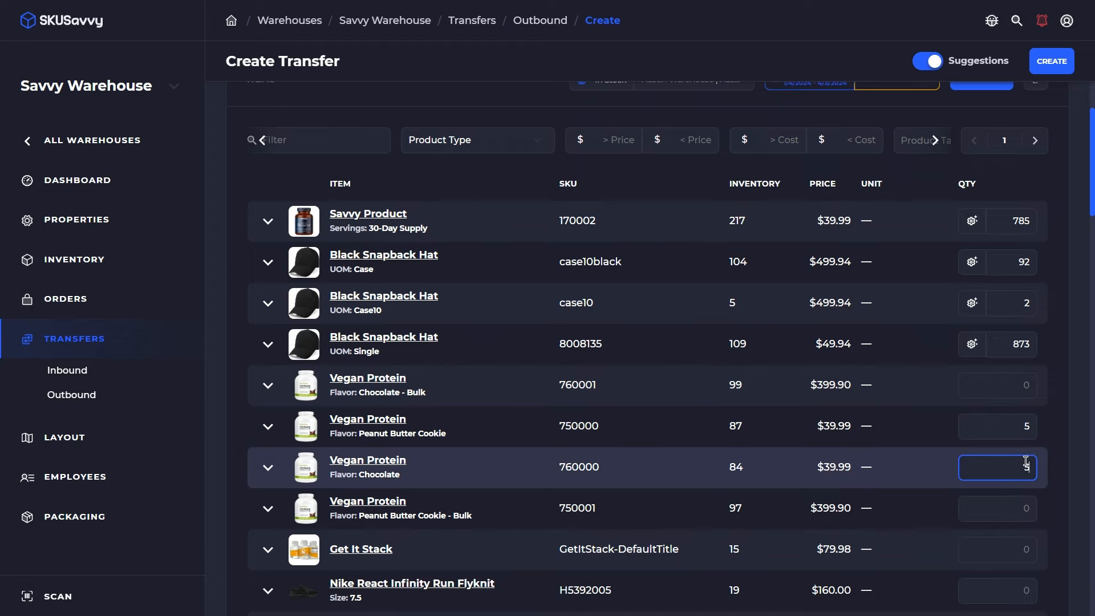
- Review the products, quantities and retail values in the transfer's order list
{"action": "scroll", "coordinate": [1028, 433], "scroll_direction": "down", "scroll_amount": 1}
{"action": "scroll", "coordinate": [1031, 439], "scroll_direction": "down", "scroll_amount": 15}
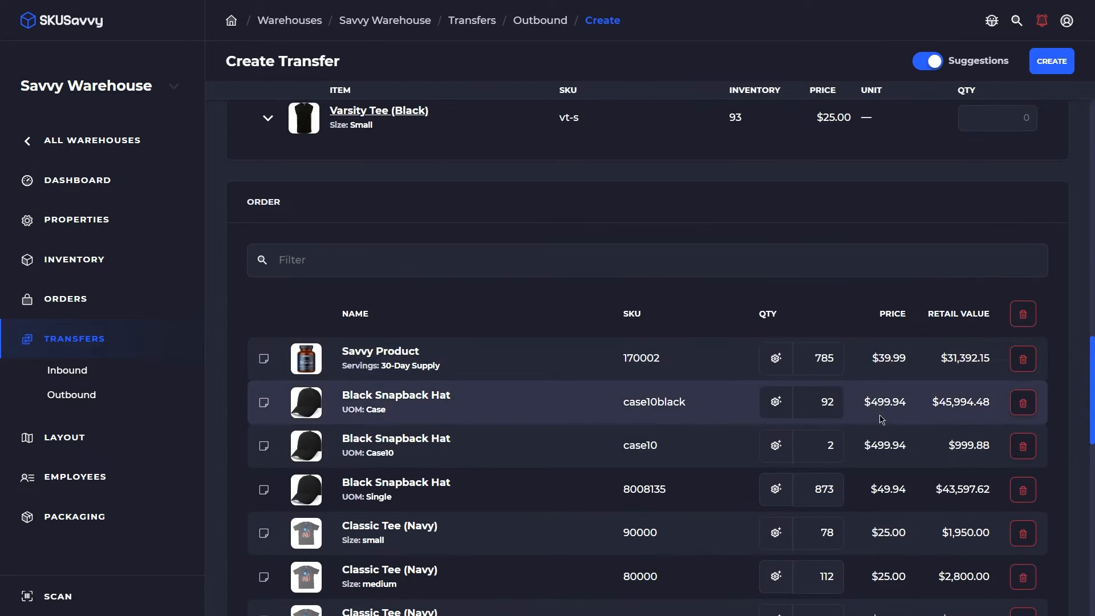
{"action": "scroll", "coordinate": [602, 428], "scroll_direction": "down", "scroll_amount": 1}
{"action": "scroll", "coordinate": [600, 433], "scroll_direction": "down", "scroll_amount": 2}
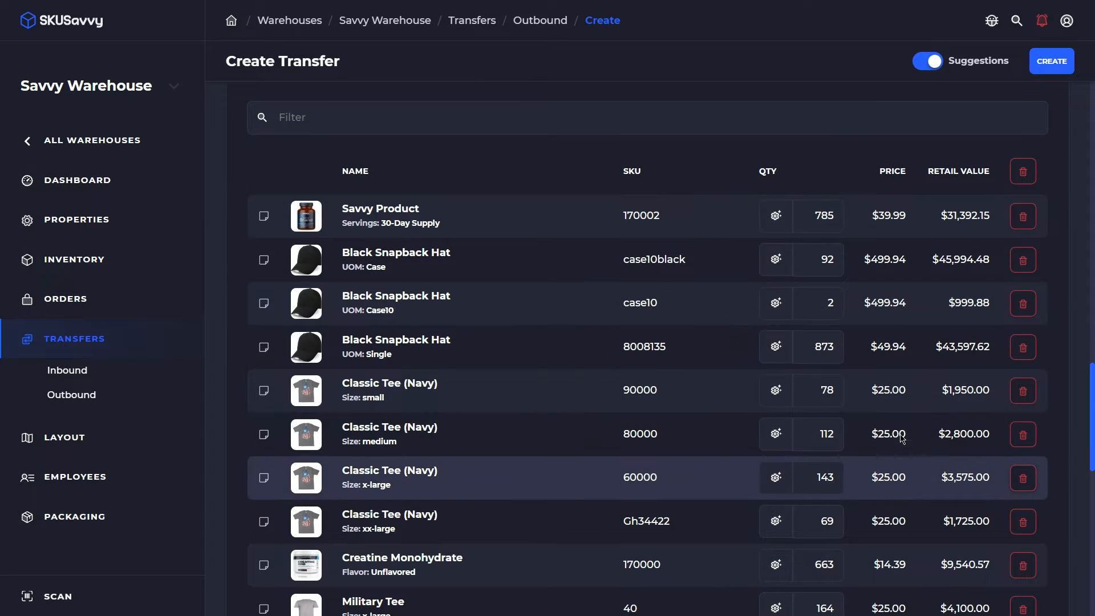
- Sort the transfer's order list by quantity from highest to lowest, also trying the sort by SKU
{"action": "left_click", "coordinate": [767, 170]}
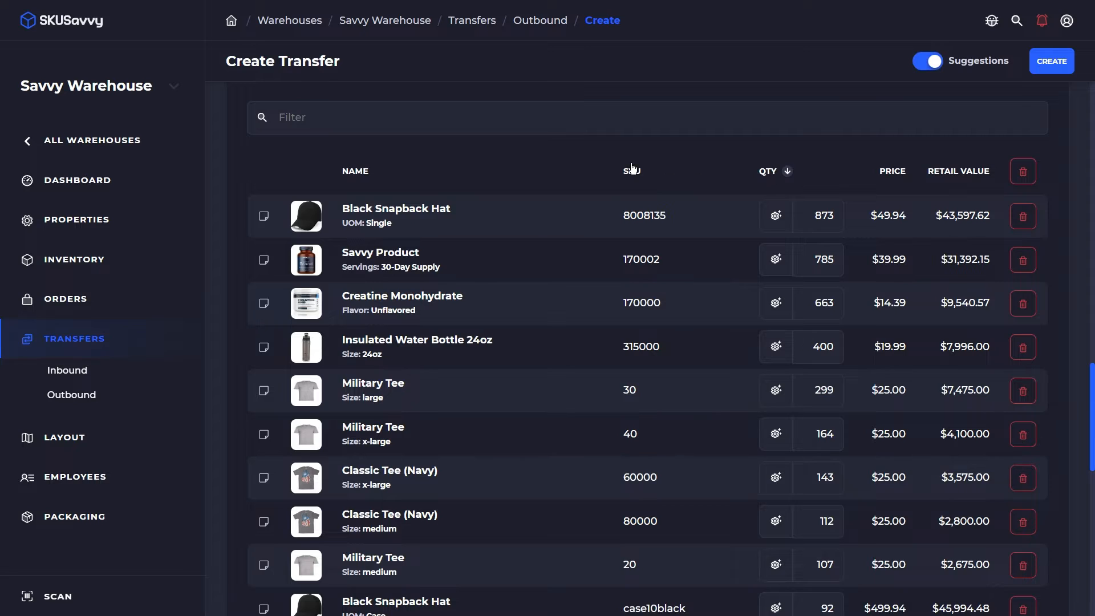
{"action": "left_click", "coordinate": [633, 172]}
{"action": "left_click", "coordinate": [767, 171]}
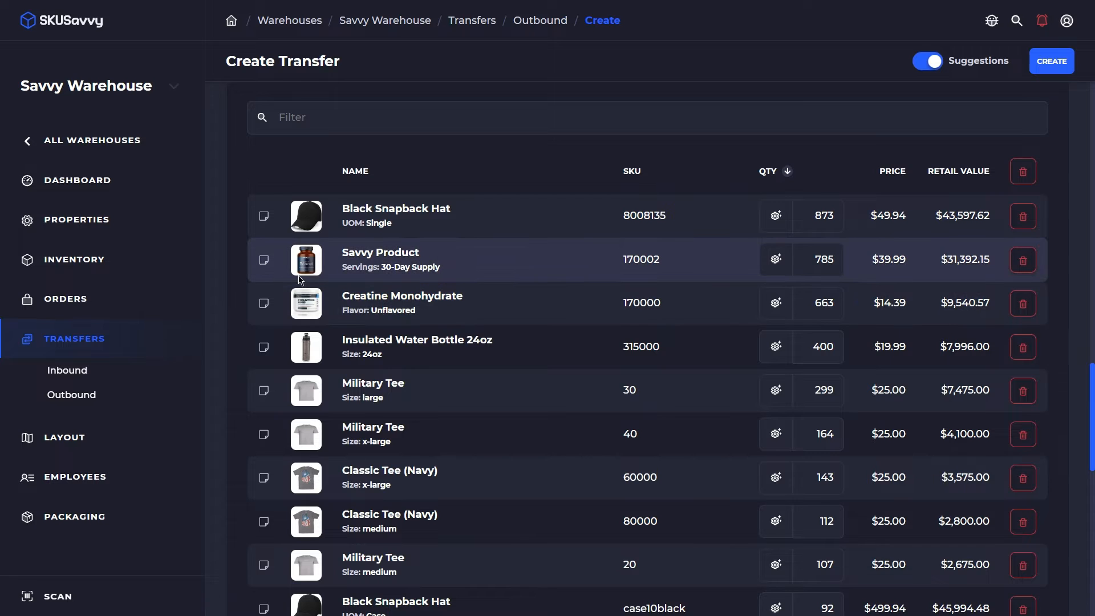
- Examine the rest of the order list, its item, quantity and value totals, and the recently ordered products
{"action": "scroll", "coordinate": [481, 440], "scroll_direction": "down", "scroll_amount": 10}
{"action": "scroll", "coordinate": [877, 371], "scroll_direction": "up", "scroll_amount": 2}
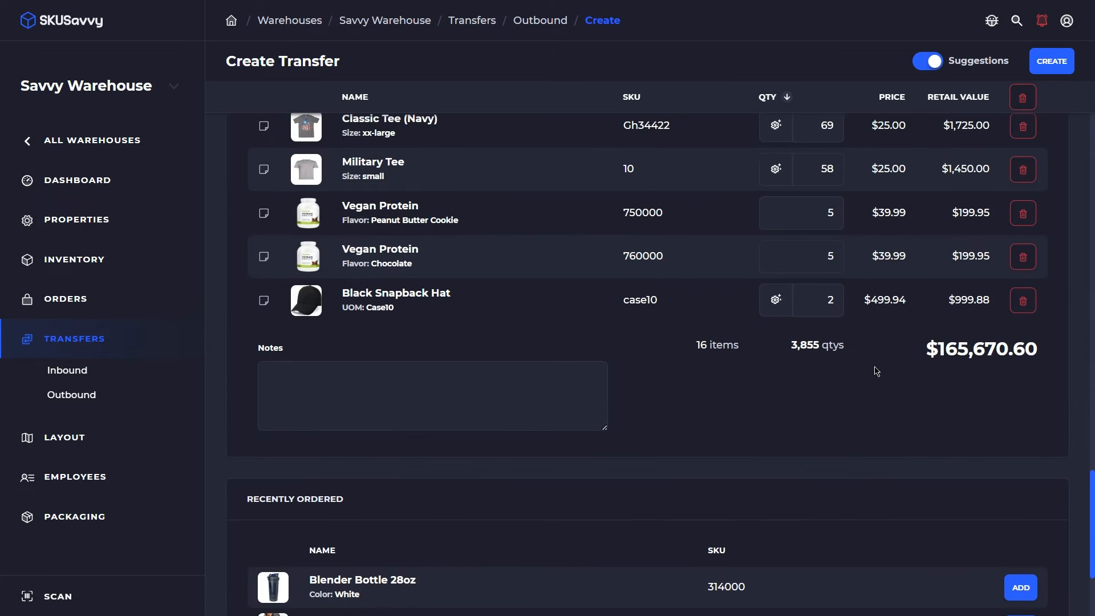
{"action": "scroll", "coordinate": [875, 373], "scroll_direction": "down", "scroll_amount": 1}
{"action": "scroll", "coordinate": [570, 393], "scroll_direction": "down", "scroll_amount": 2}
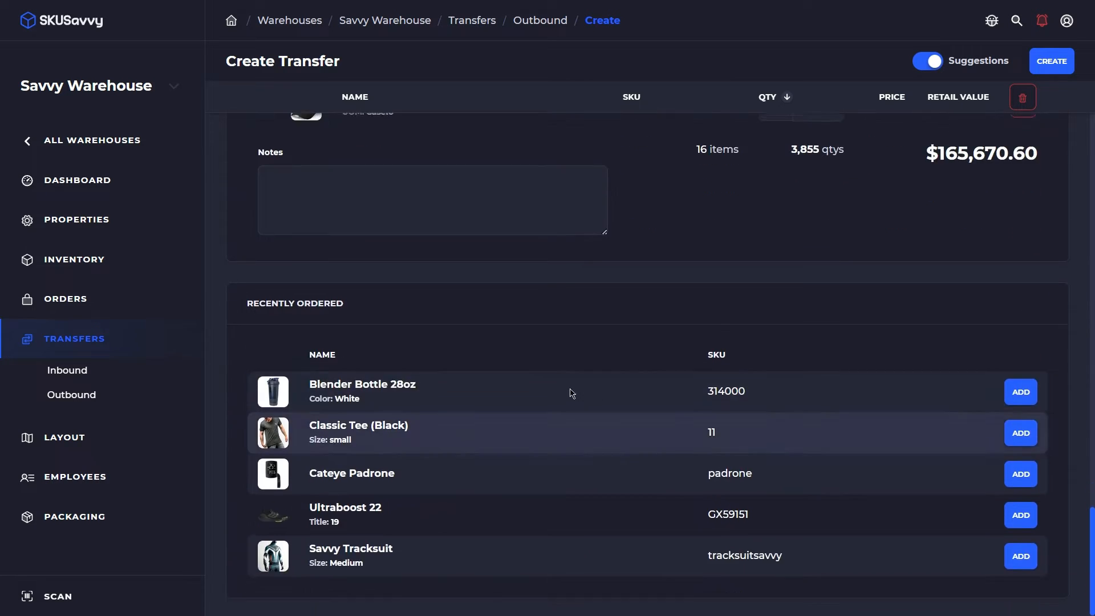
{"action": "scroll", "coordinate": [816, 459], "scroll_direction": "up", "scroll_amount": 3}
{"action": "scroll", "coordinate": [819, 461], "scroll_direction": "up", "scroll_amount": 15}
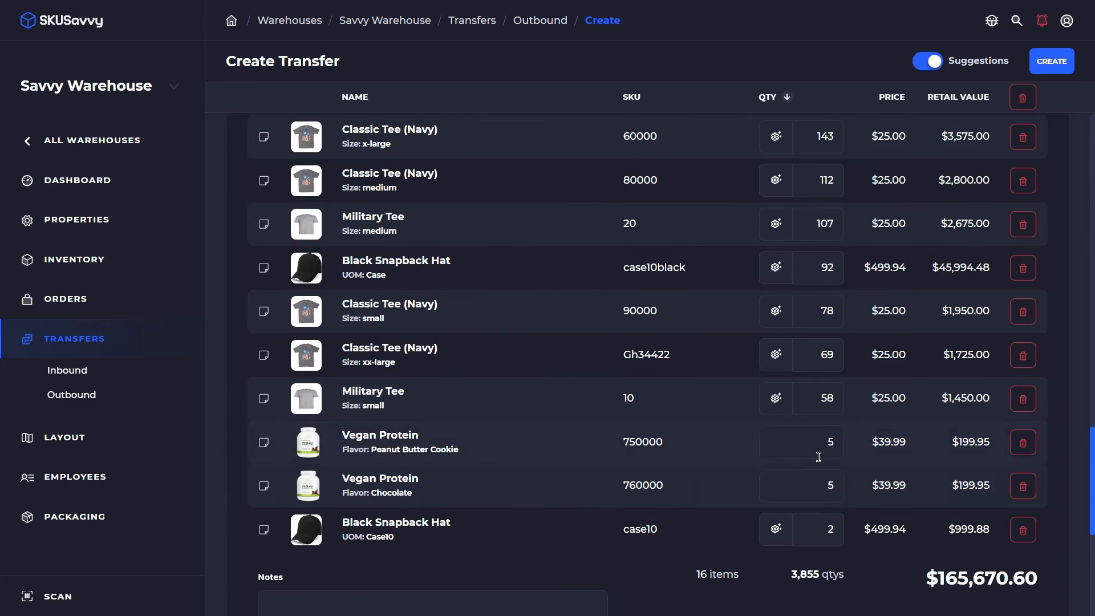
{"action": "scroll", "coordinate": [819, 456], "scroll_direction": "up", "scroll_amount": 10}
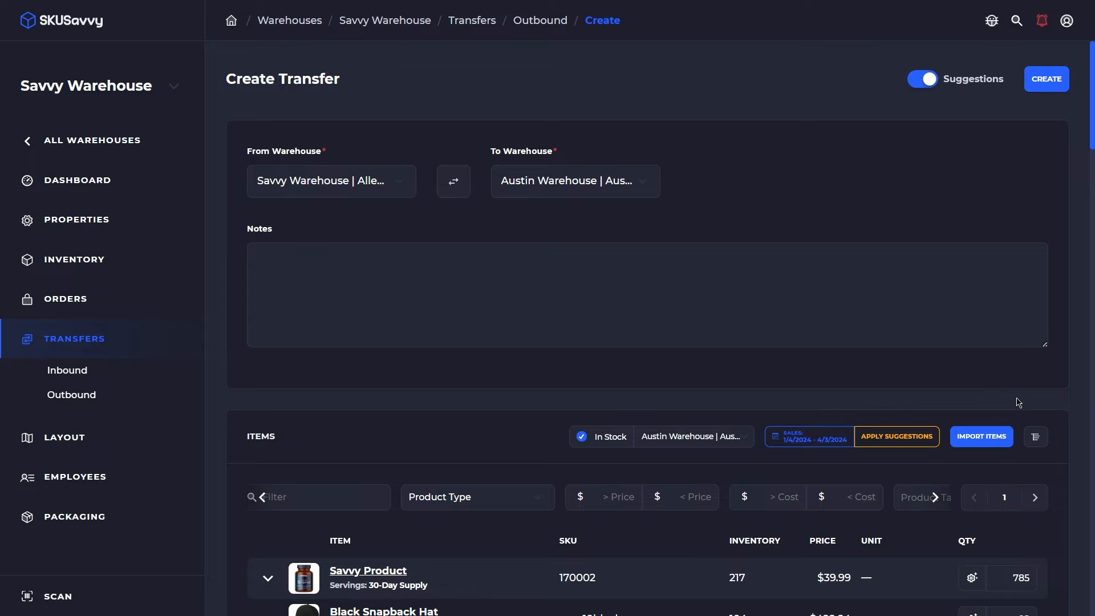
- Create the transfer with 15 Savvy Product, 13 medium Classic Tee (Navy), 5 Vegan Protein Chocolate - Bulk, 25 Insulated Water Bottle 24oz and 0 Black Snapback Hat Case
{"action": "scroll", "coordinate": [924, 456], "scroll_direction": "down", "scroll_amount": 3}
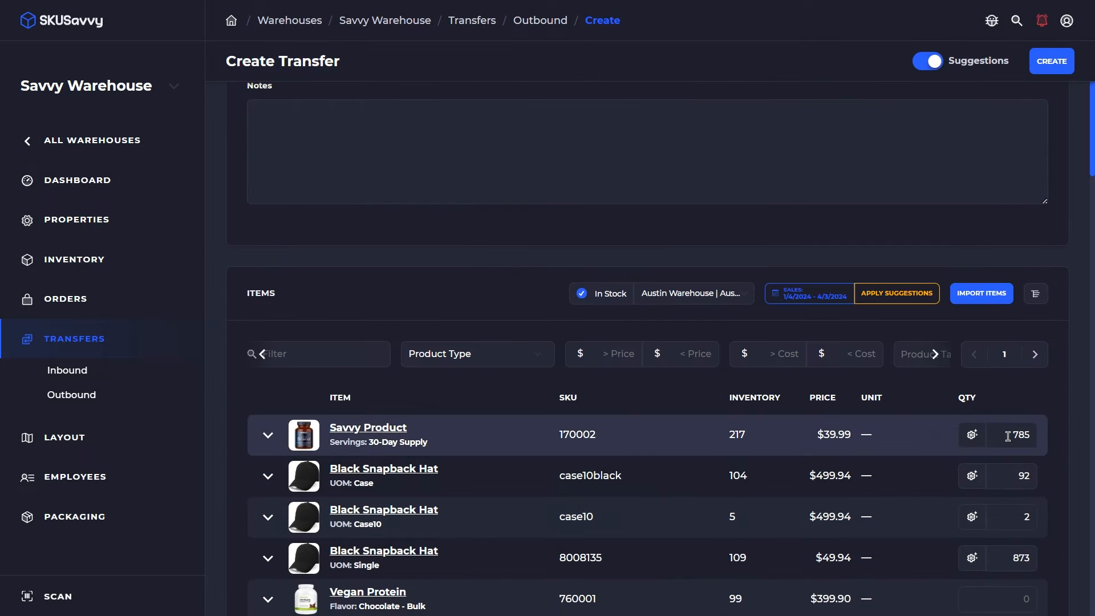
{"action": "left_click", "coordinate": [1011, 435]}
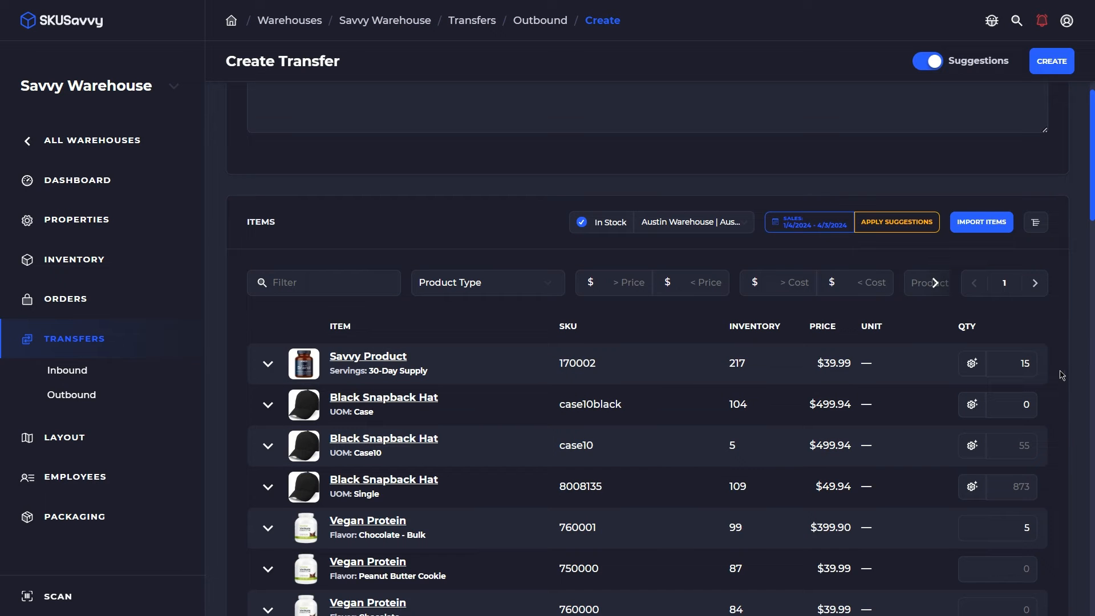
{"action": "scroll", "coordinate": [1061, 373], "scroll_direction": "down", "scroll_amount": 3}
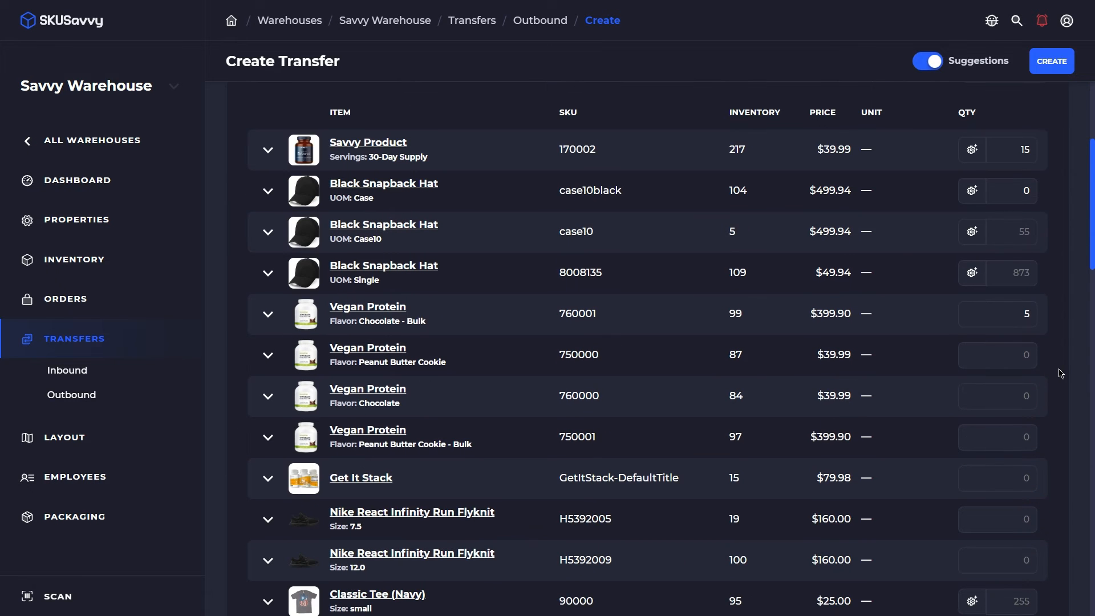
{"action": "scroll", "coordinate": [1061, 374], "scroll_direction": "down", "scroll_amount": 12}
{"action": "scroll", "coordinate": [1058, 393], "scroll_direction": "up", "scroll_amount": 1}
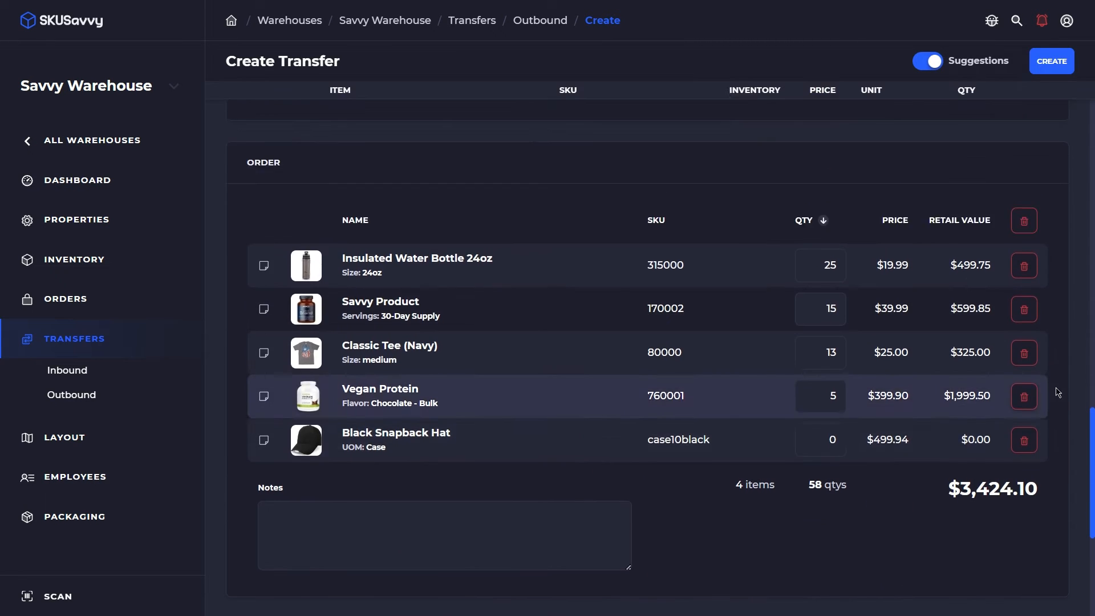
{"action": "scroll", "coordinate": [1058, 392], "scroll_direction": "up", "scroll_amount": 15}
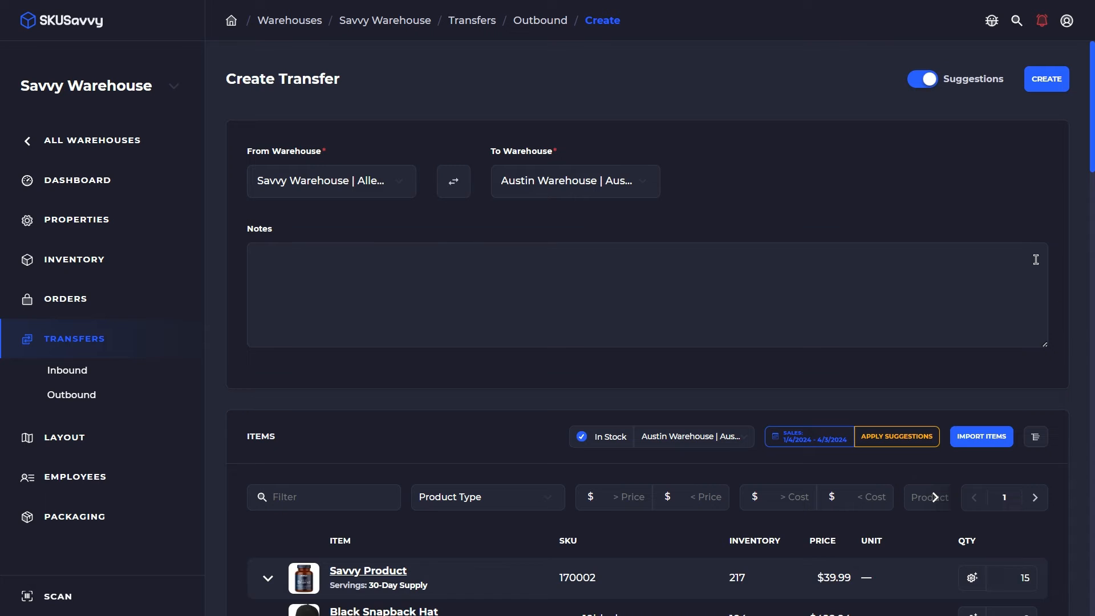
{"action": "left_click", "coordinate": [1053, 86]}
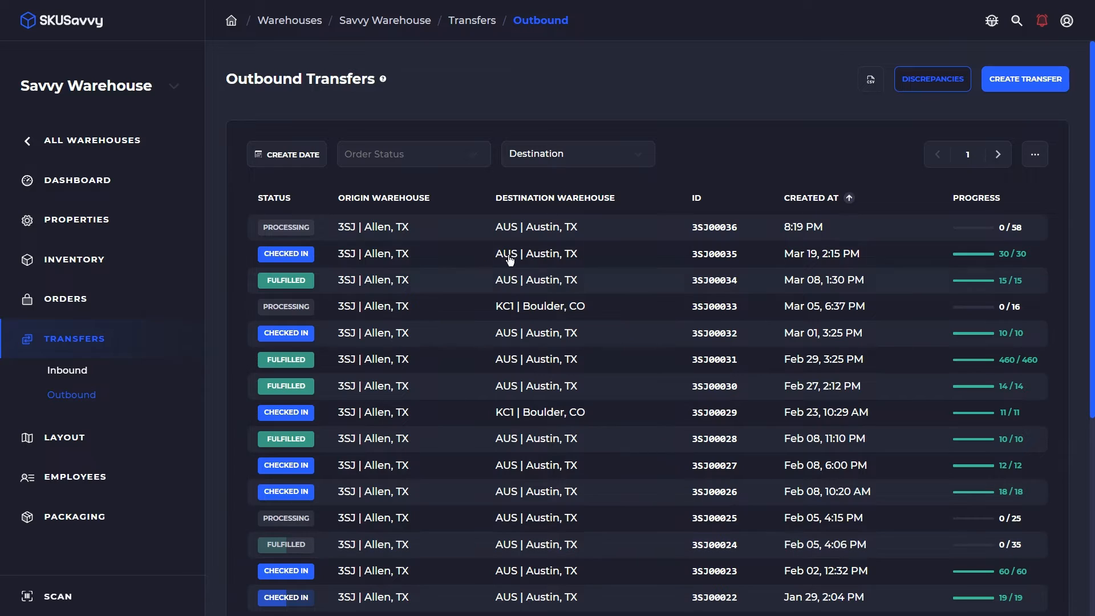
- Open the newest transfer and view it from Austin Warehouse's inbound side, returning to Savvy Warehouse's outbound side
{"action": "left_click", "coordinate": [512, 225]}
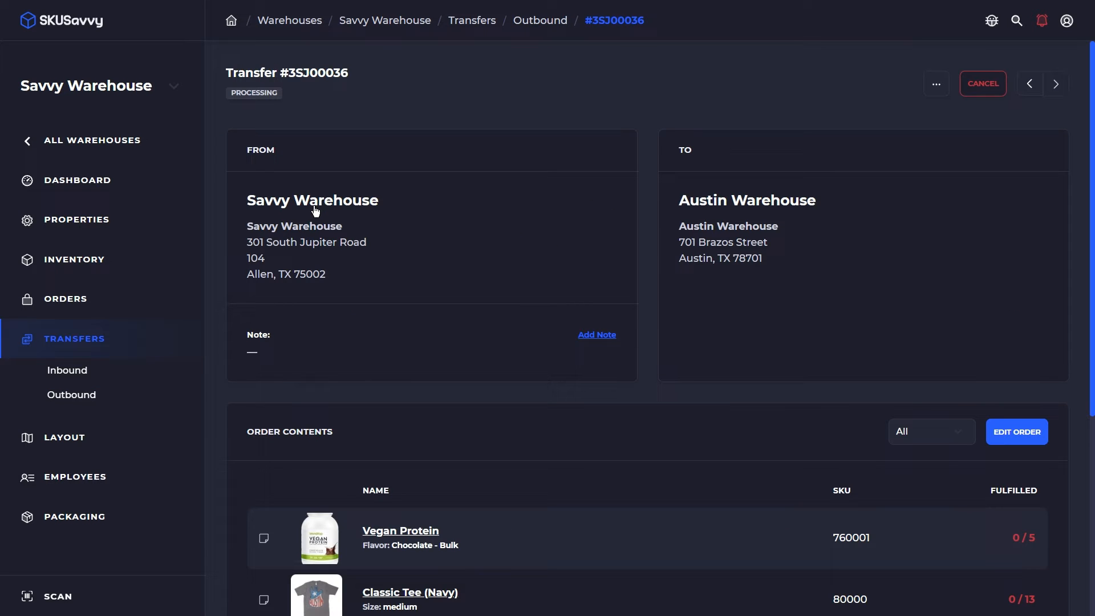
{"action": "left_click", "coordinate": [743, 215]}
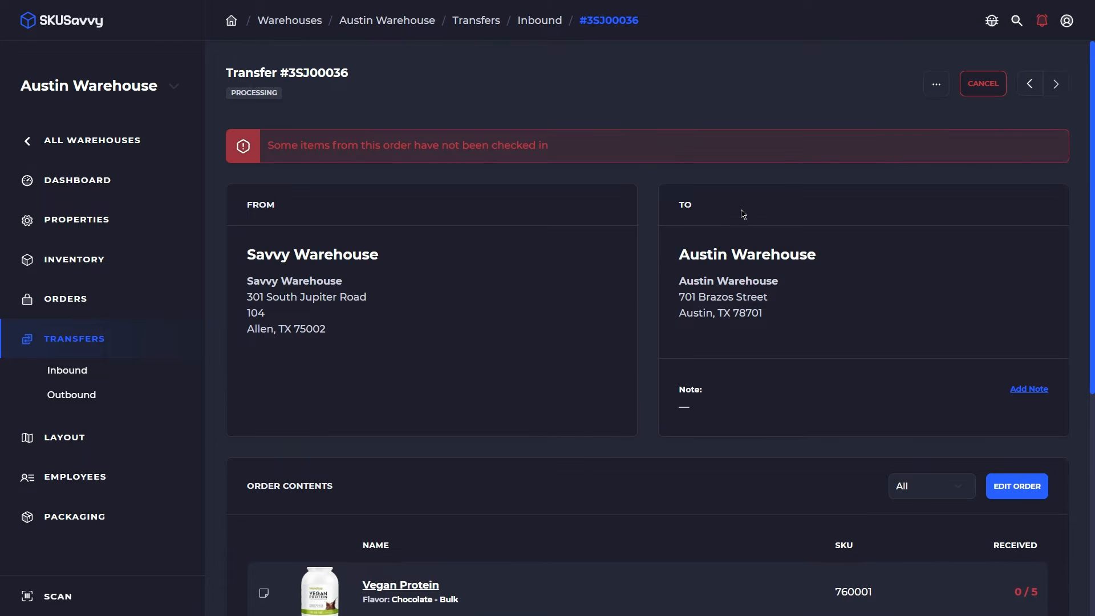
{"action": "left_click", "coordinate": [324, 259]}
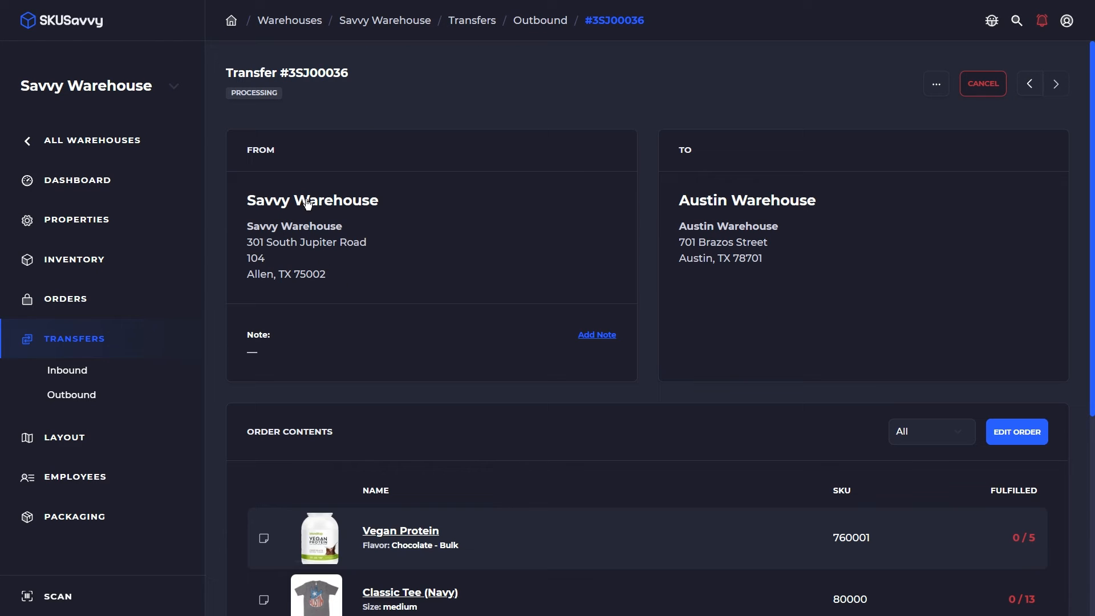
- Check the editing options for the transfer's order contents and leave editing mode without changing any item
{"action": "scroll", "coordinate": [624, 371], "scroll_direction": "down", "scroll_amount": 5}
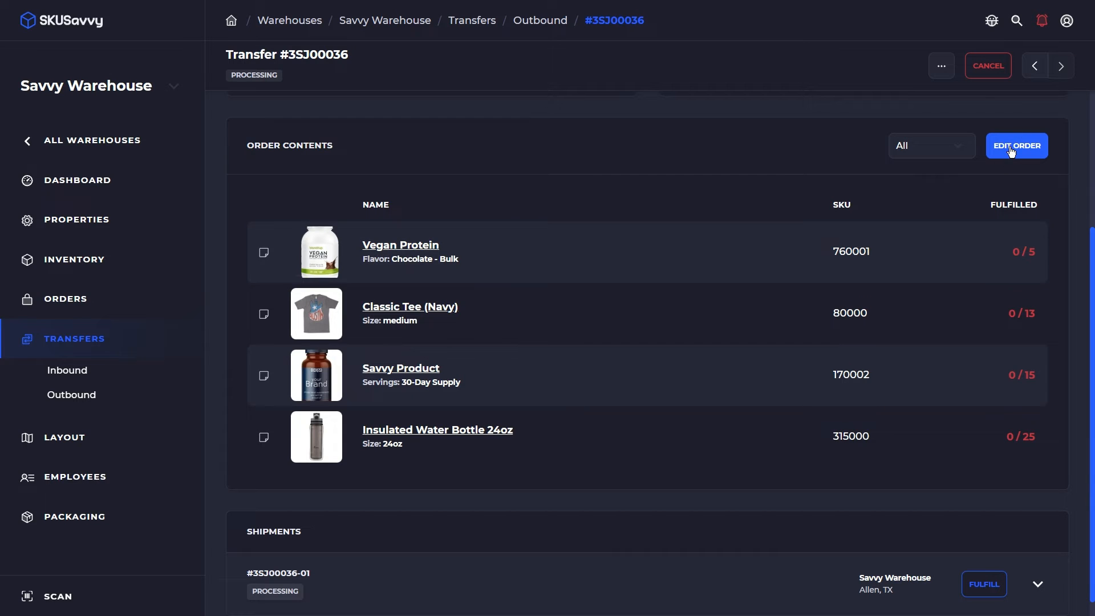
{"action": "left_click", "coordinate": [1011, 147]}
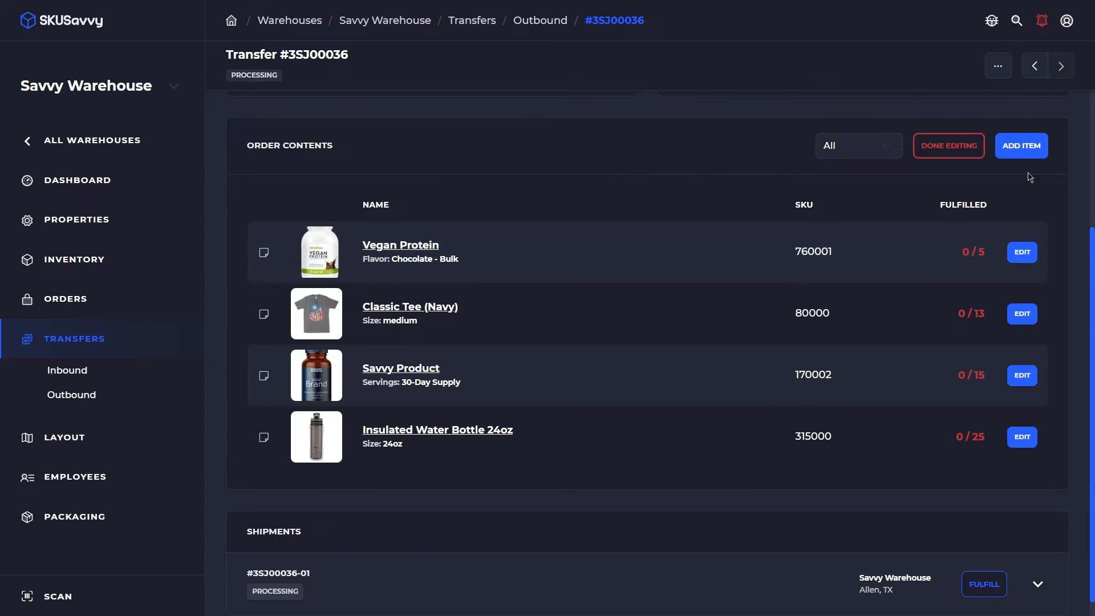
{"action": "left_click", "coordinate": [948, 145]}
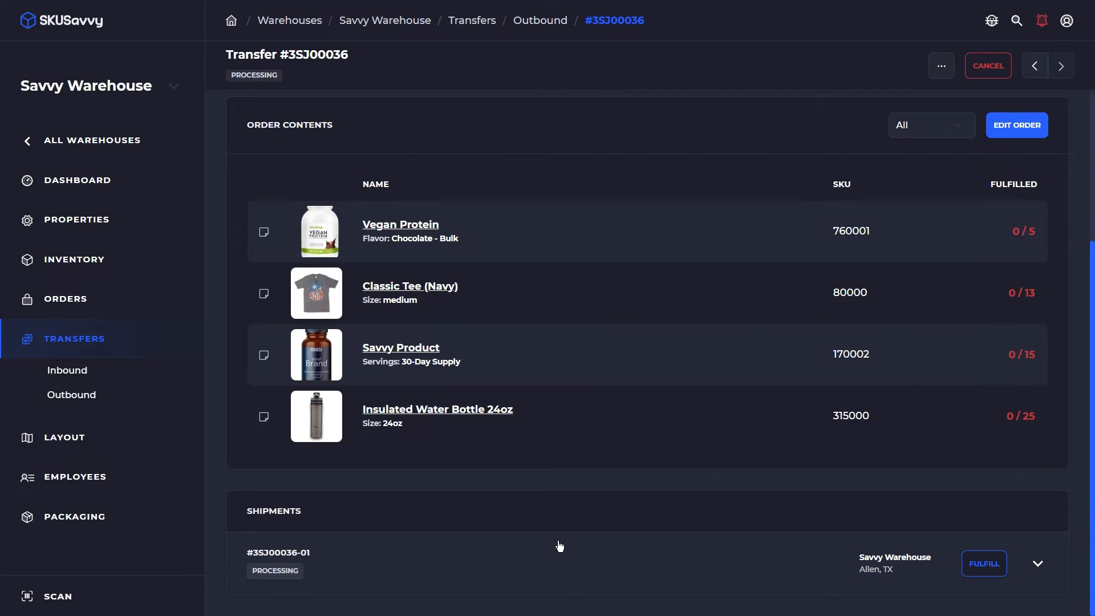
- Start fulfilling the transfer's shipment and show the bin locations of the items to pick
{"action": "left_click", "coordinate": [977, 569]}
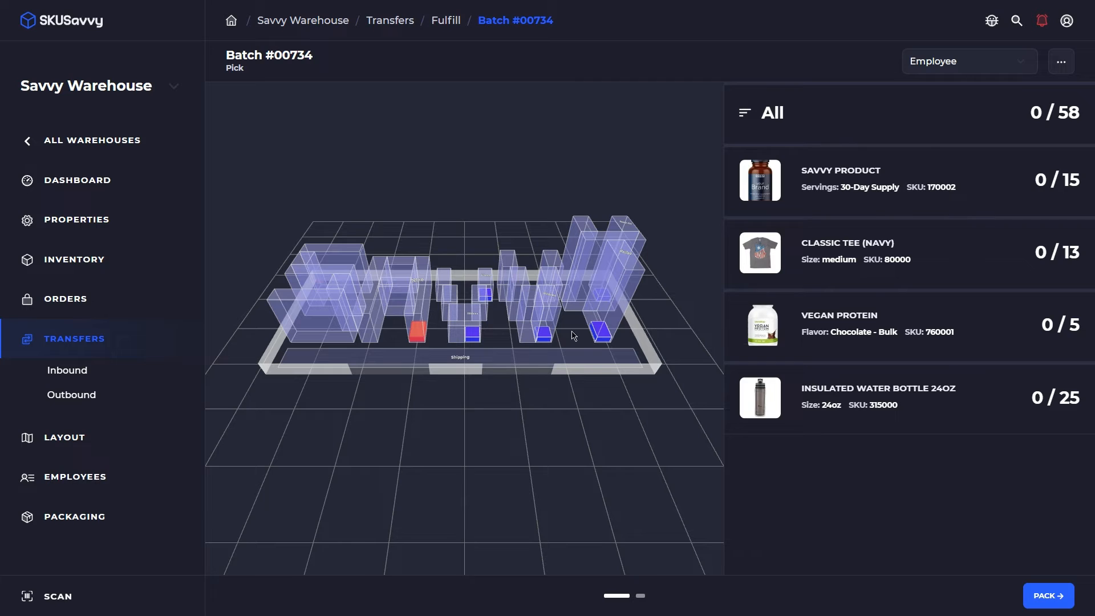
{"action": "left_click", "coordinate": [935, 180]}
{"action": "left_click", "coordinate": [907, 353]}
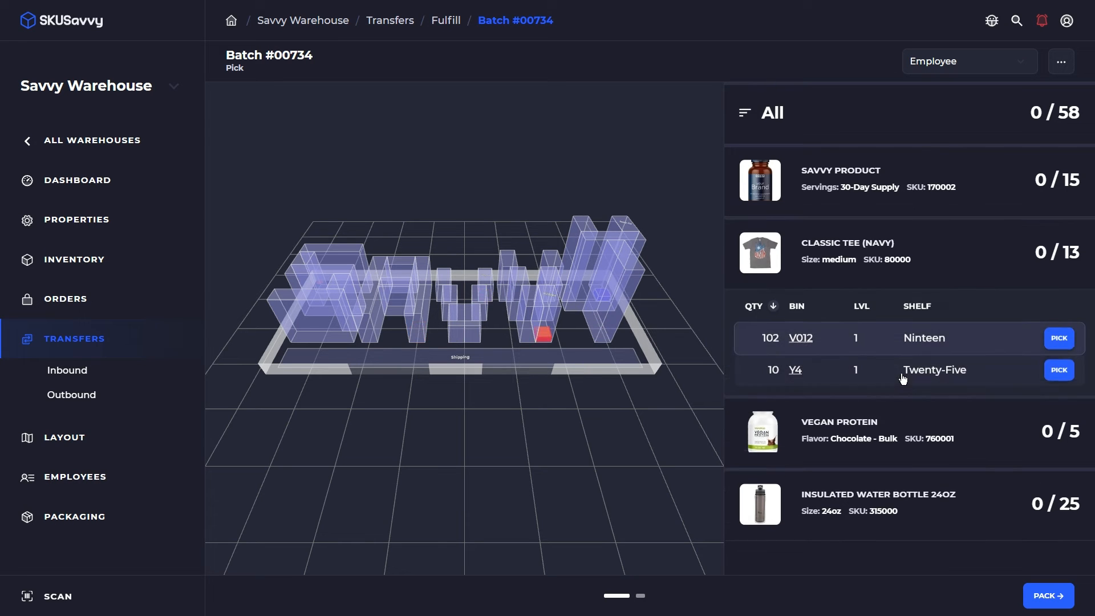
{"action": "left_click", "coordinate": [909, 439]}
{"action": "left_click", "coordinate": [922, 487]}
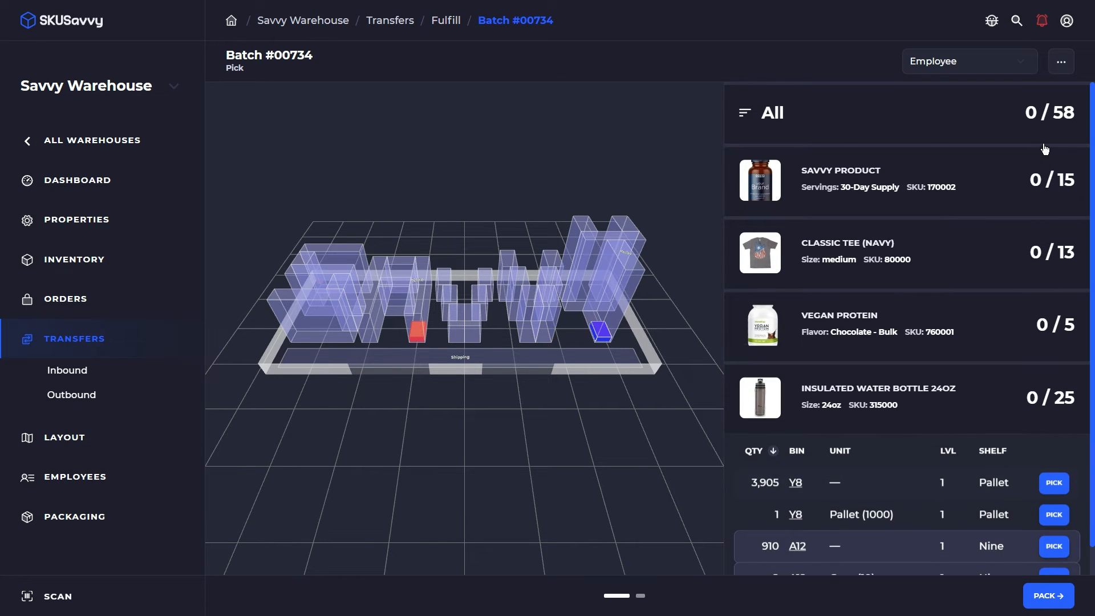
- Pick 15 Savvy Product from bin V4 and 13 medium Classic Tee (Navy) from bin V012
{"action": "left_click", "coordinate": [1001, 177]}
{"action": "left_click", "coordinate": [1063, 272]}
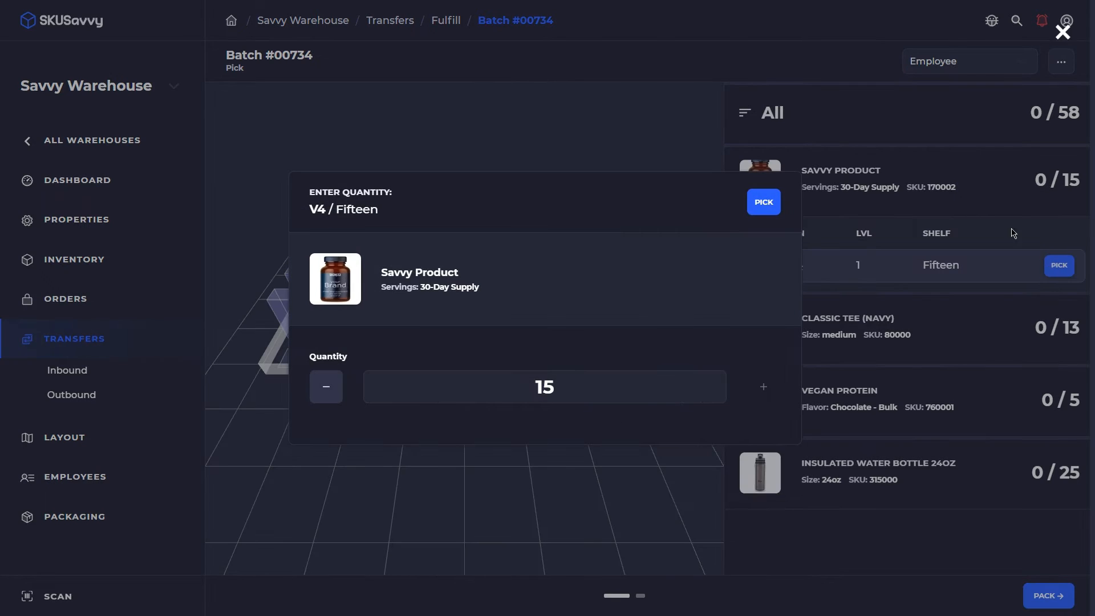
{"action": "left_click", "coordinate": [763, 202]}
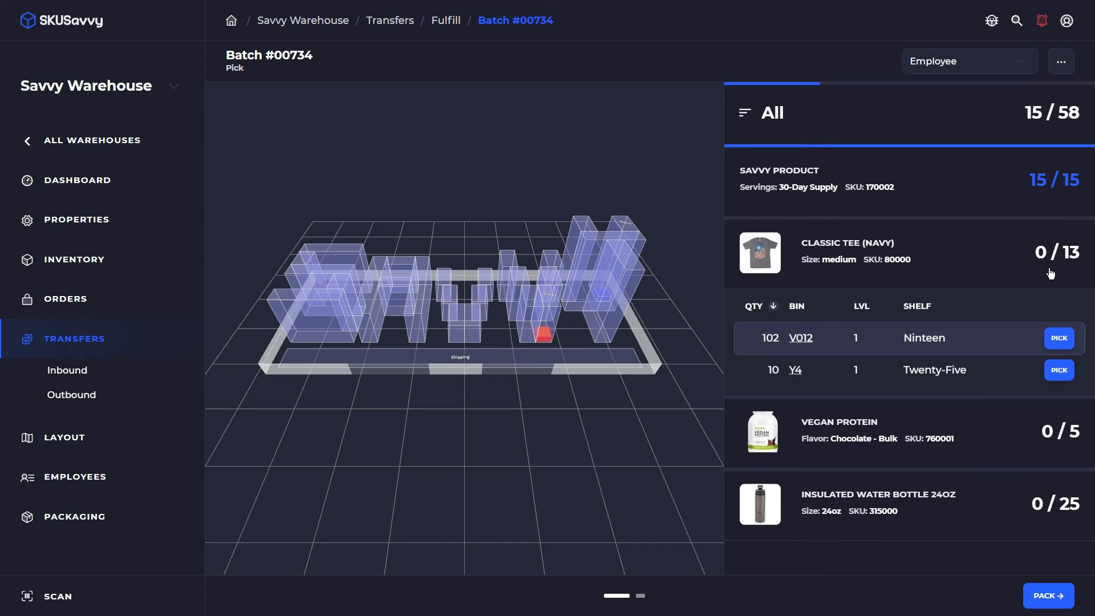
{"action": "left_click", "coordinate": [1064, 341]}
{"action": "left_click", "coordinate": [762, 201]}
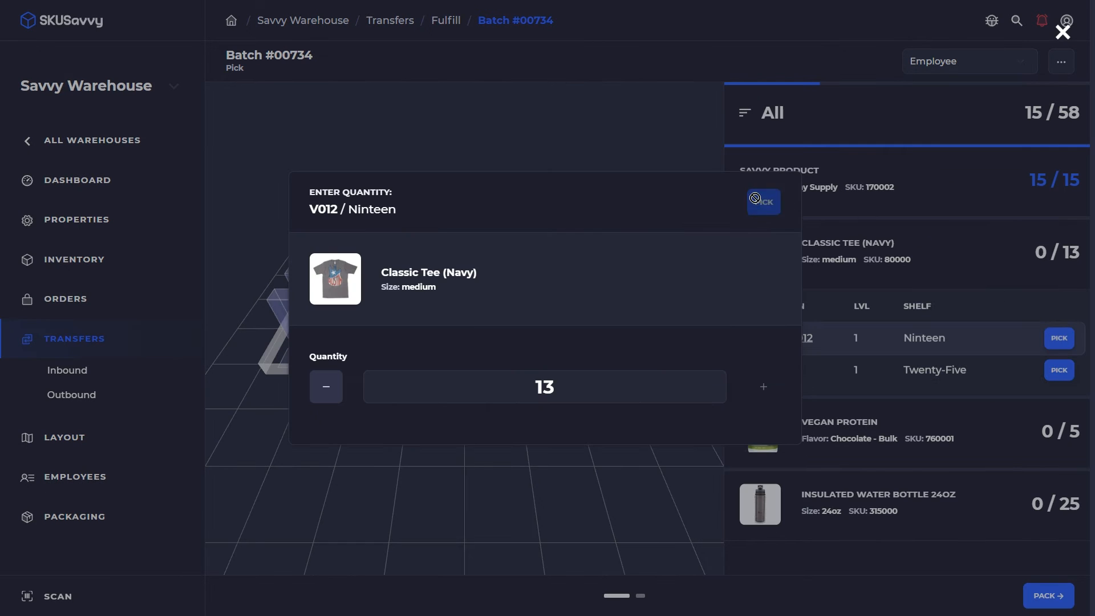
- Pick 5 Vegan Protein Chocolate - Bulk from bin V12 and 25 single Insulated Water Bottle 24oz from bin A12
{"action": "left_click", "coordinate": [1059, 410]}
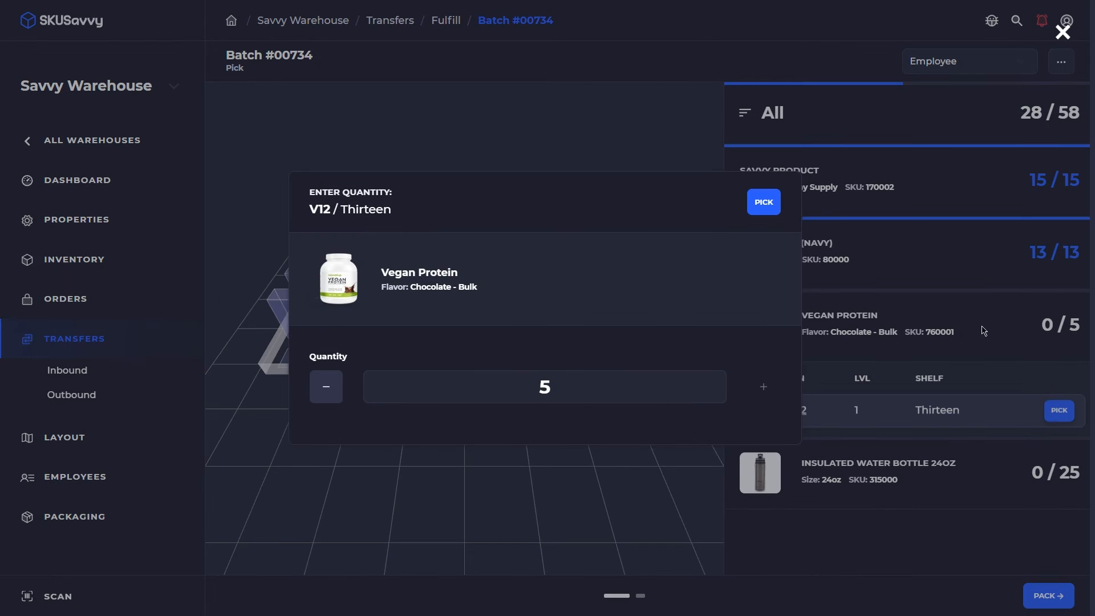
{"action": "left_click", "coordinate": [778, 212]}
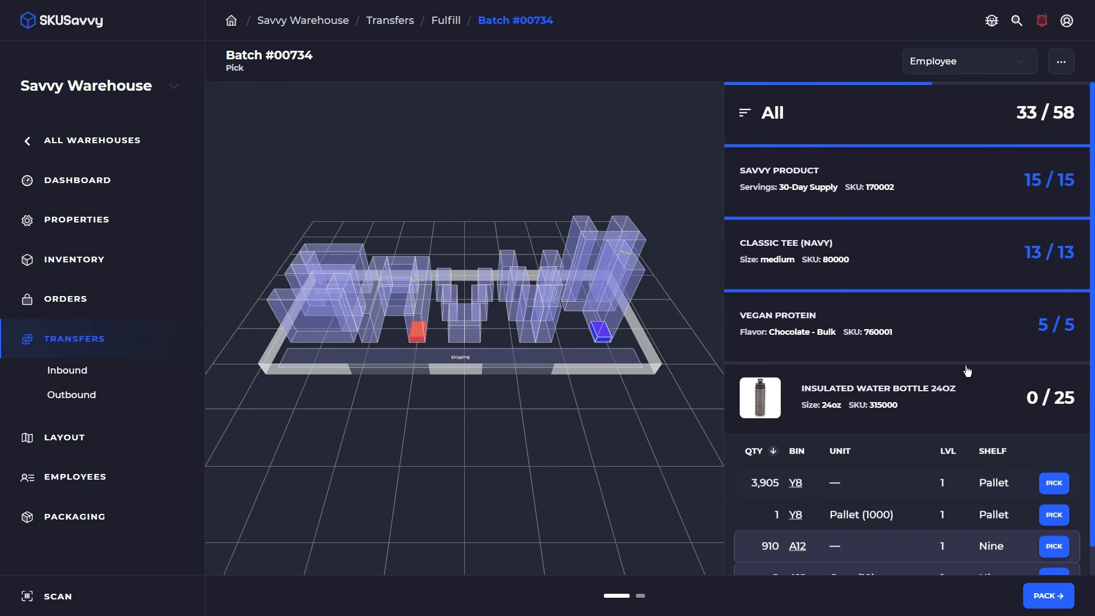
{"action": "scroll", "coordinate": [998, 422], "scroll_direction": "down", "scroll_amount": 1}
{"action": "left_click", "coordinate": [1054, 517]}
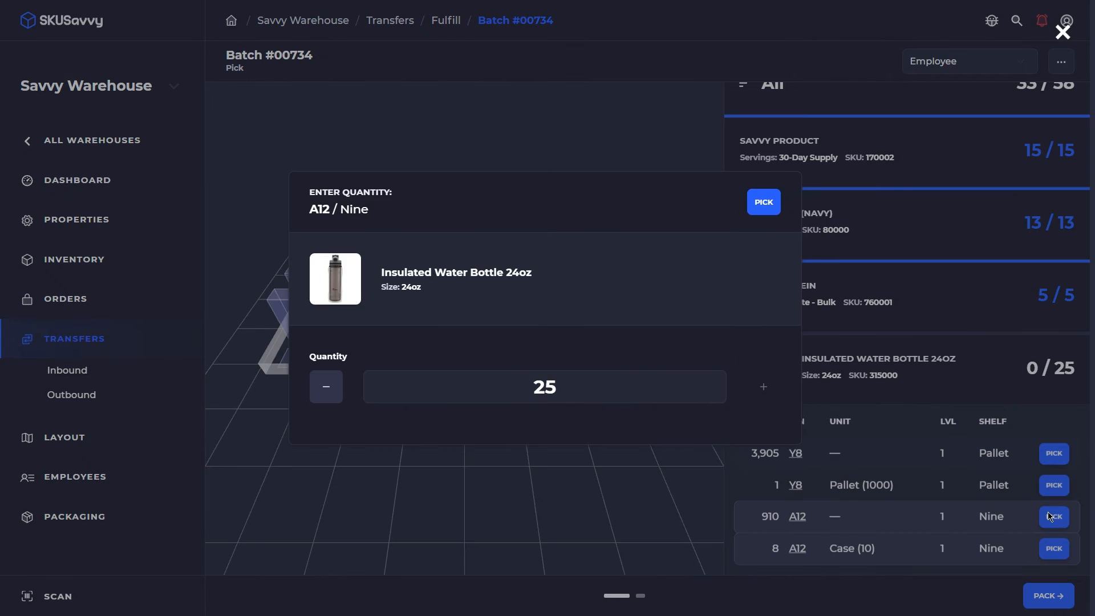
{"action": "left_click", "coordinate": [760, 206]}
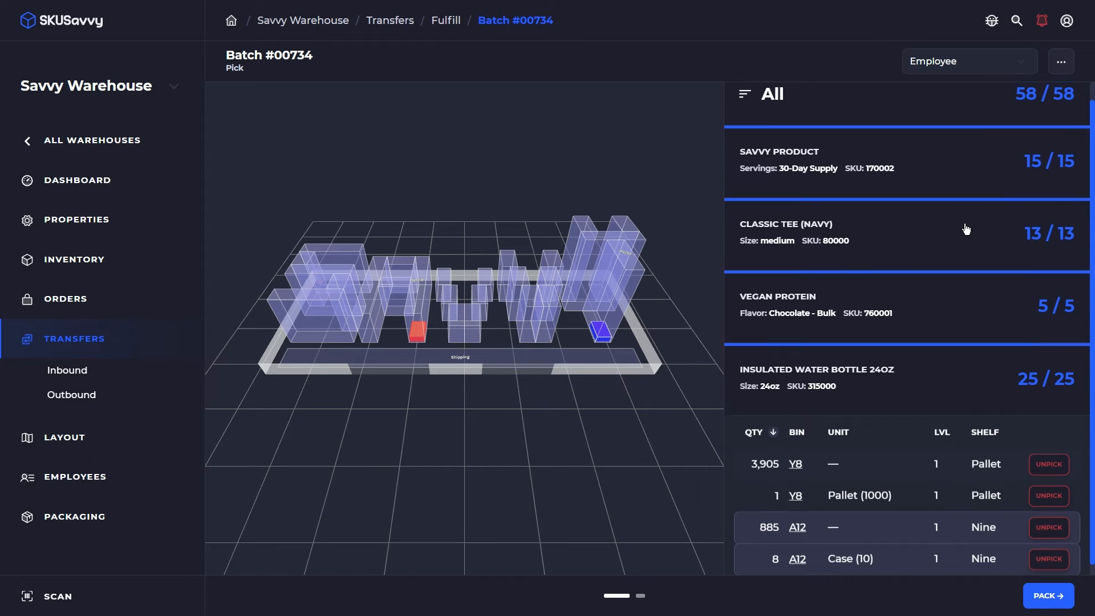
- Raise Savvy Product's ordered quantity to 17 and pick the 2 additional units from bin V4
{"action": "scroll", "coordinate": [966, 230], "scroll_direction": "up", "scroll_amount": 1}
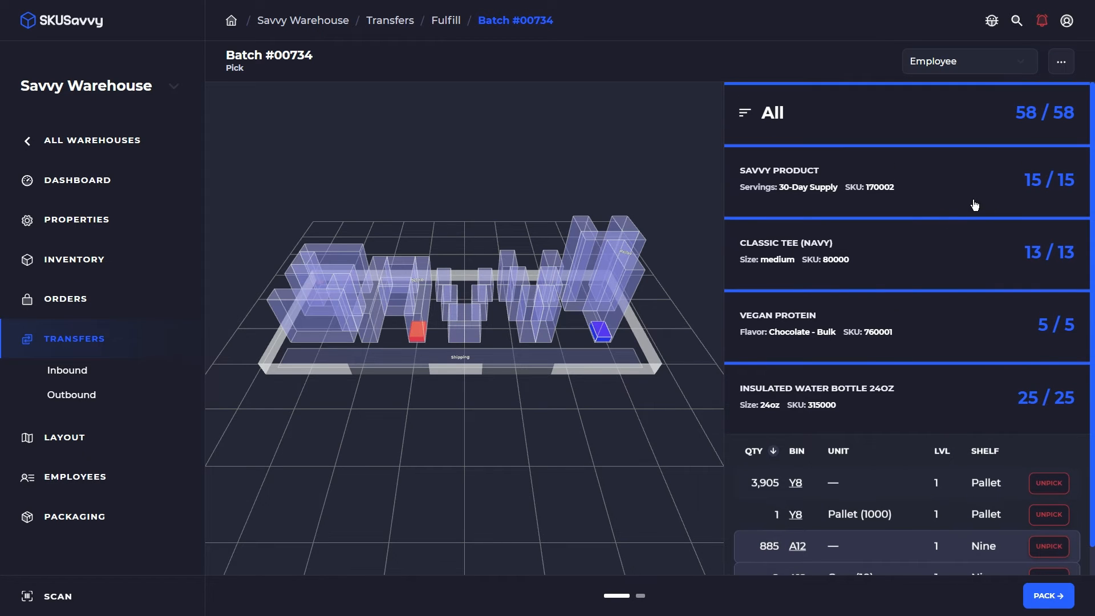
{"action": "left_click", "coordinate": [1059, 188]}
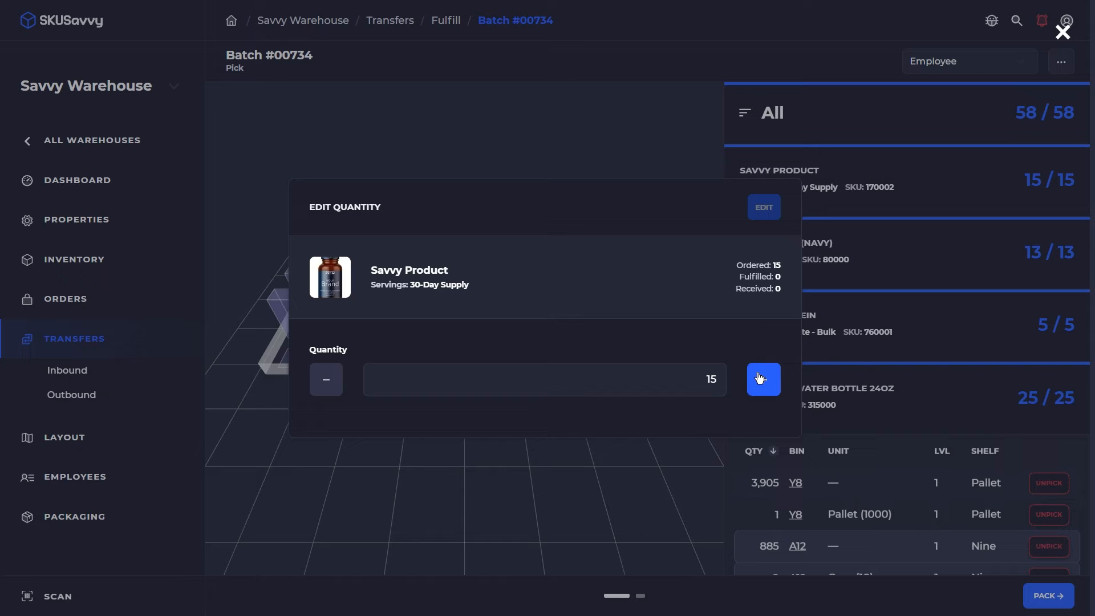
{"action": "left_click", "coordinate": [759, 379]}
{"action": "left_click", "coordinate": [764, 207]}
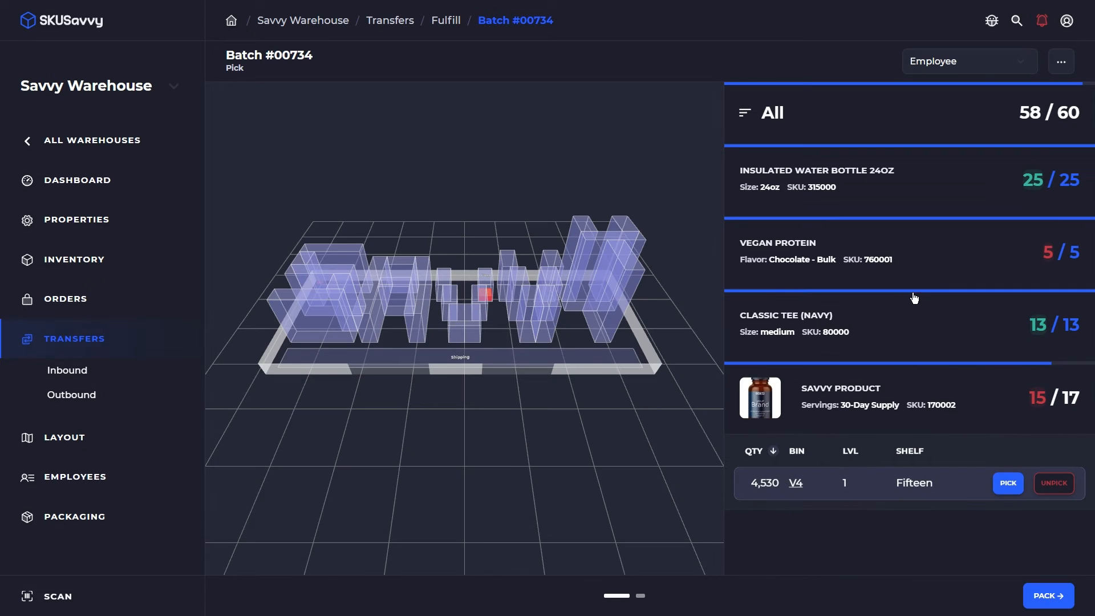
{"action": "left_click", "coordinate": [1009, 484]}
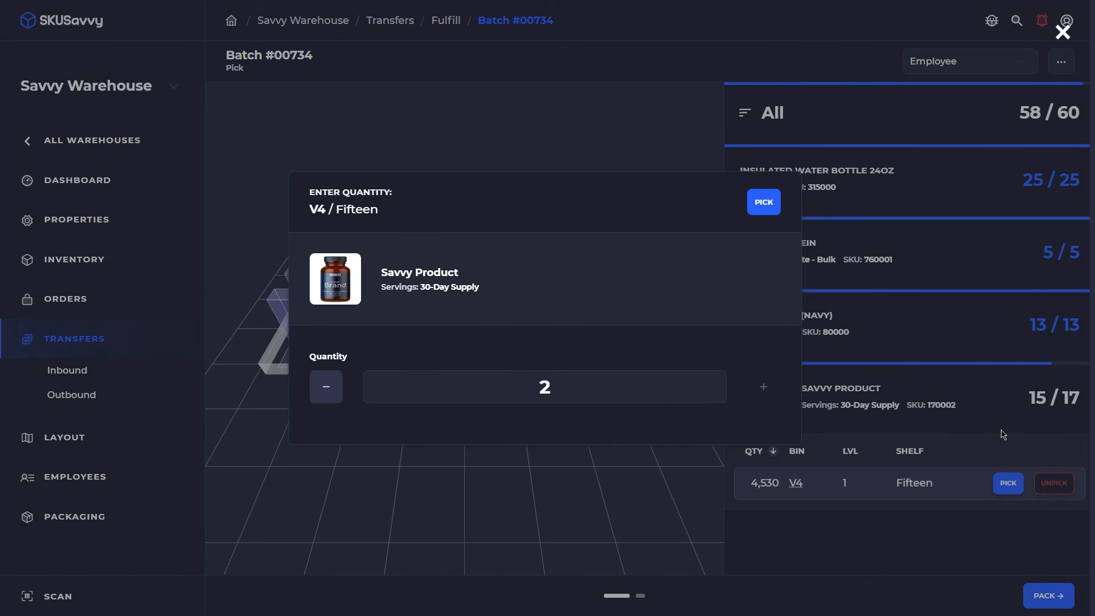
{"action": "left_click", "coordinate": [774, 202]}
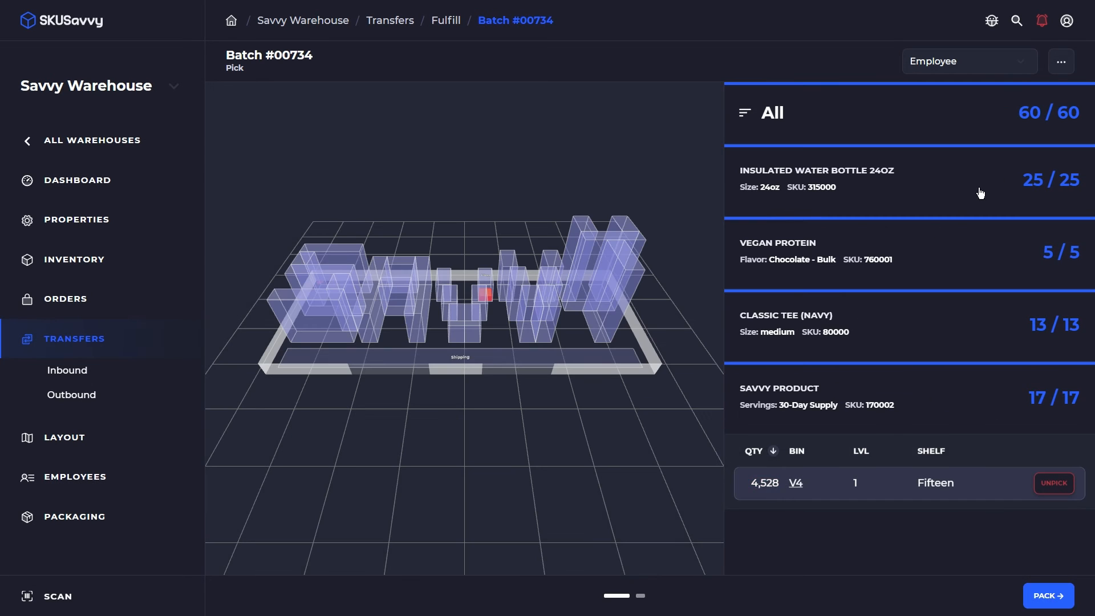
- Examine the batch settings for picking, packing, shipping, routing strength, carriers and barcode
{"action": "left_click", "coordinate": [1062, 63]}
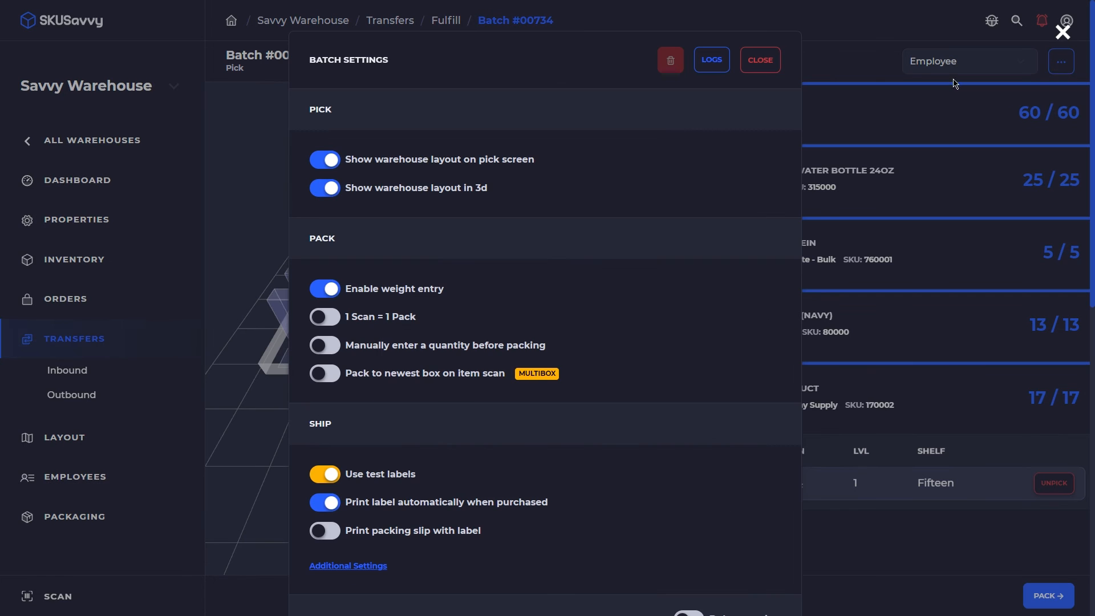
{"action": "scroll", "coordinate": [540, 280], "scroll_direction": "down", "scroll_amount": 6}
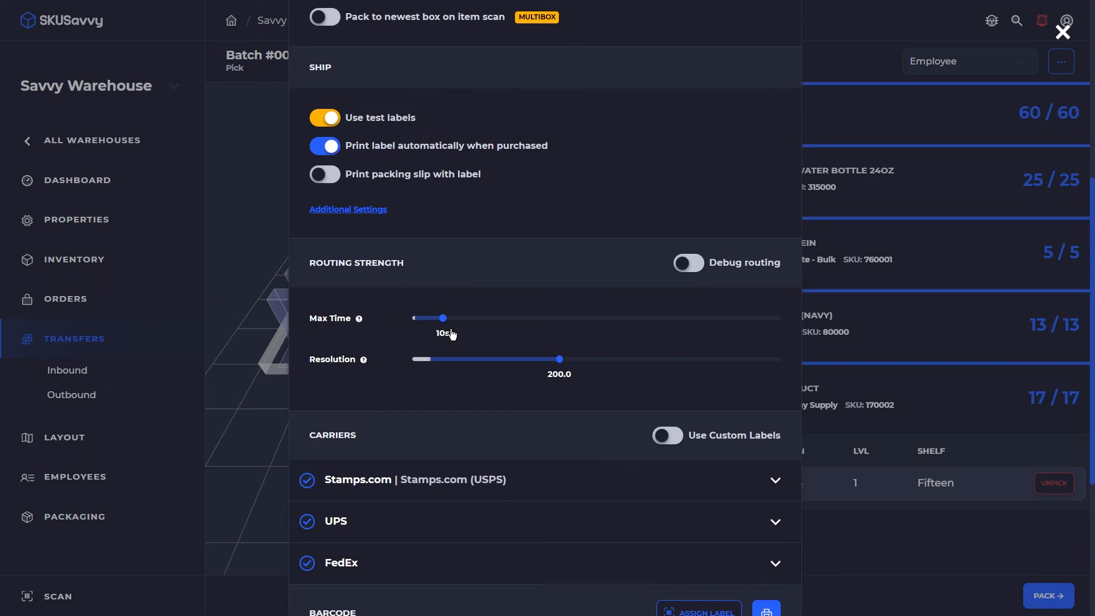
{"action": "scroll", "coordinate": [485, 439], "scroll_direction": "down", "scroll_amount": 1}
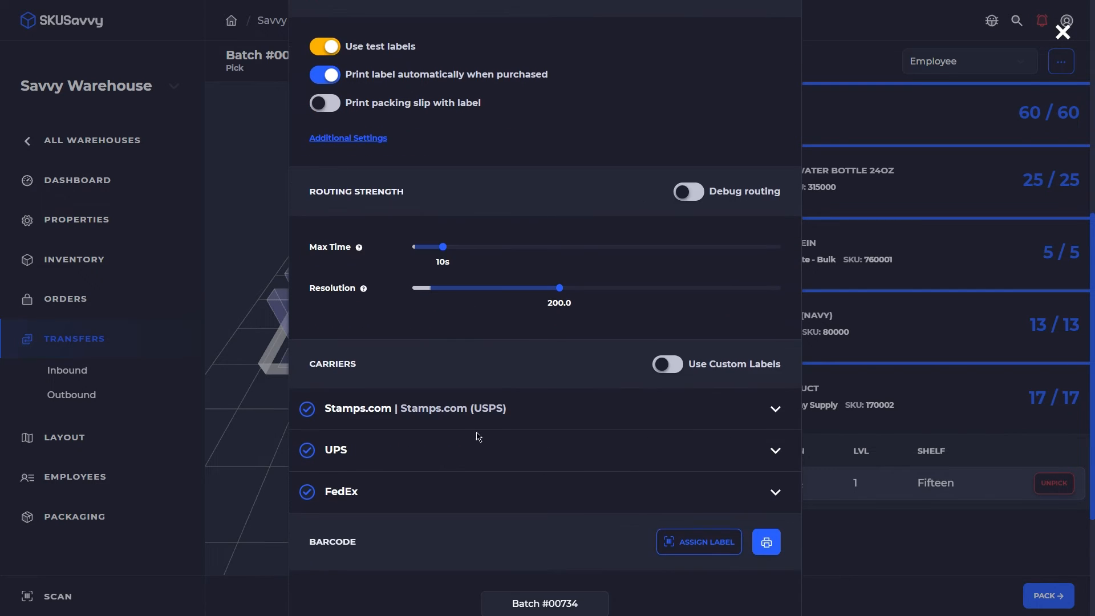
{"action": "scroll", "coordinate": [613, 421], "scroll_direction": "up", "scroll_amount": 3}
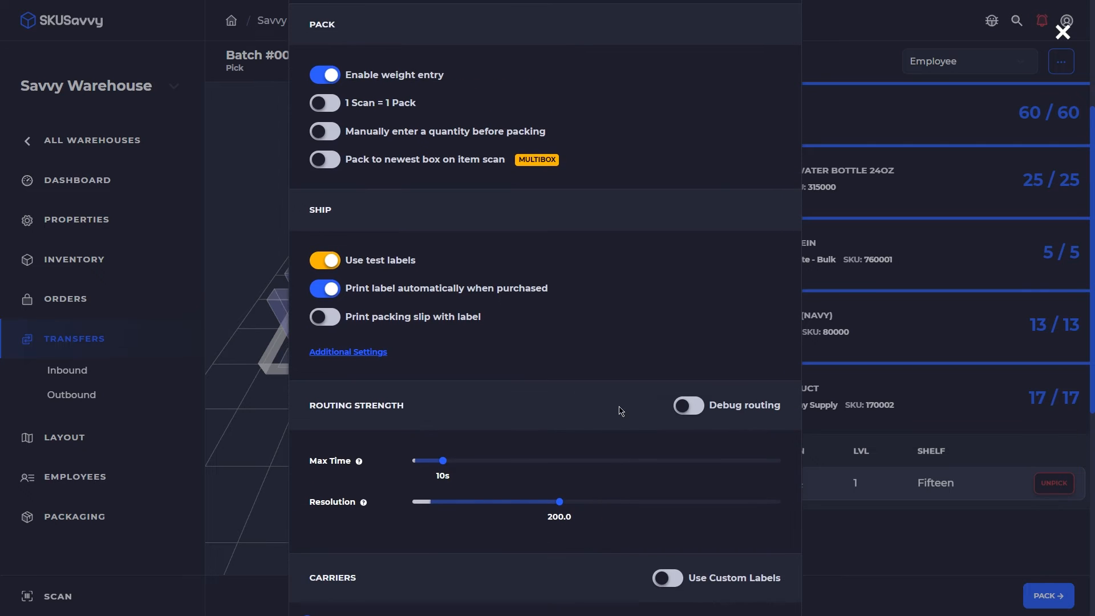
{"action": "scroll", "coordinate": [651, 432], "scroll_direction": "down", "scroll_amount": 3}
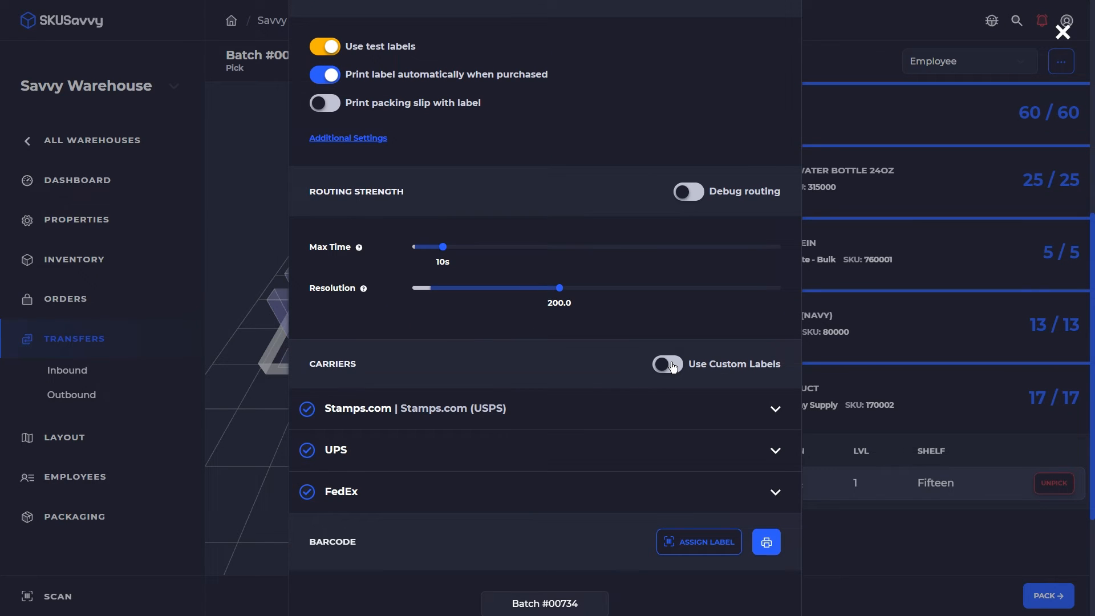
{"action": "scroll", "coordinate": [628, 414], "scroll_direction": "down", "scroll_amount": 3}
{"action": "scroll", "coordinate": [579, 429], "scroll_direction": "up", "scroll_amount": 7}
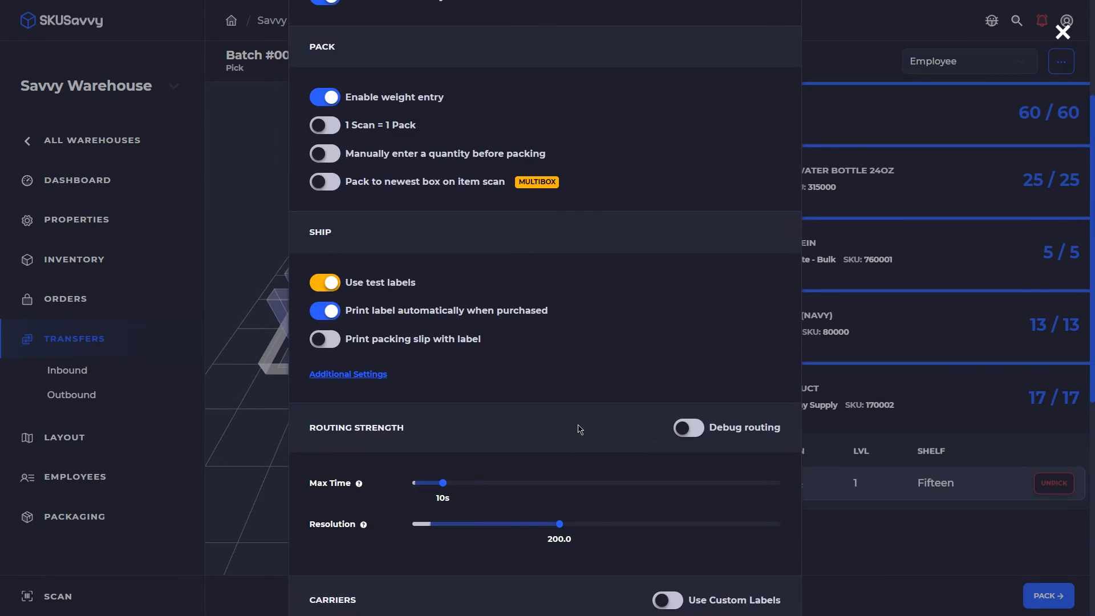
{"action": "scroll", "coordinate": [491, 146], "scroll_direction": "up", "scroll_amount": 3}
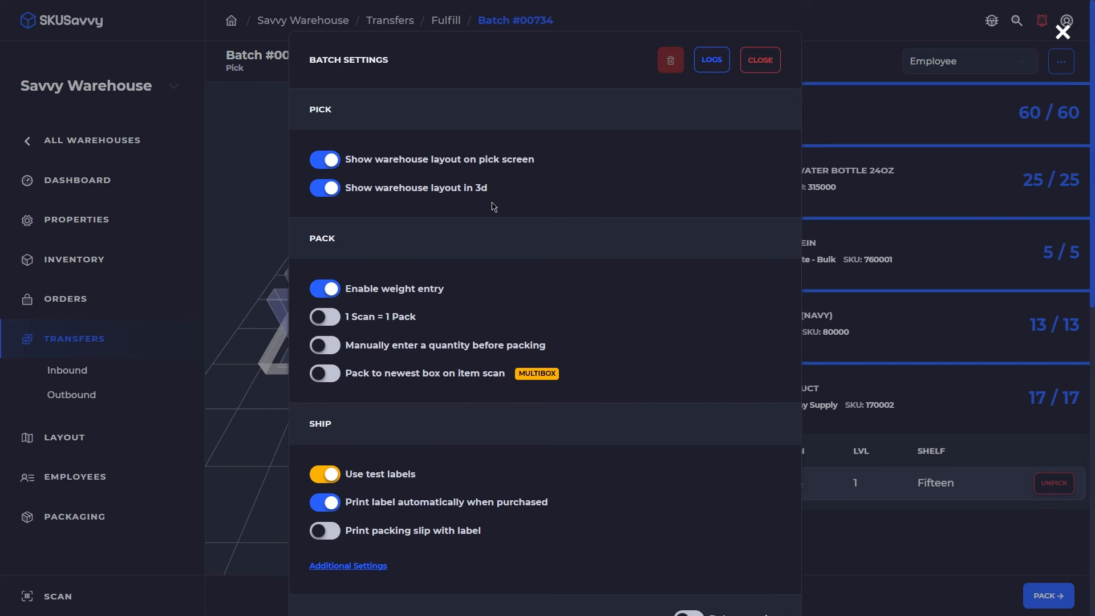
{"action": "left_click", "coordinate": [874, 180]}
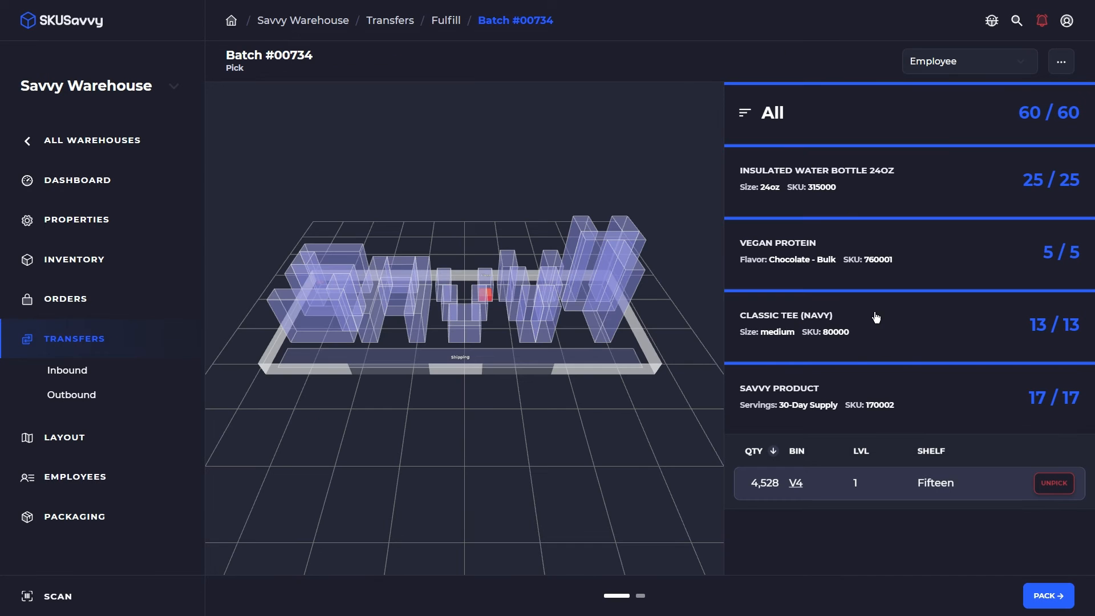
- Move the batch on to packing and pack 5 Vegan Protein, 13 Classic Tee (Navy) and 17 Savvy Product
{"action": "left_click", "coordinate": [1041, 600]}
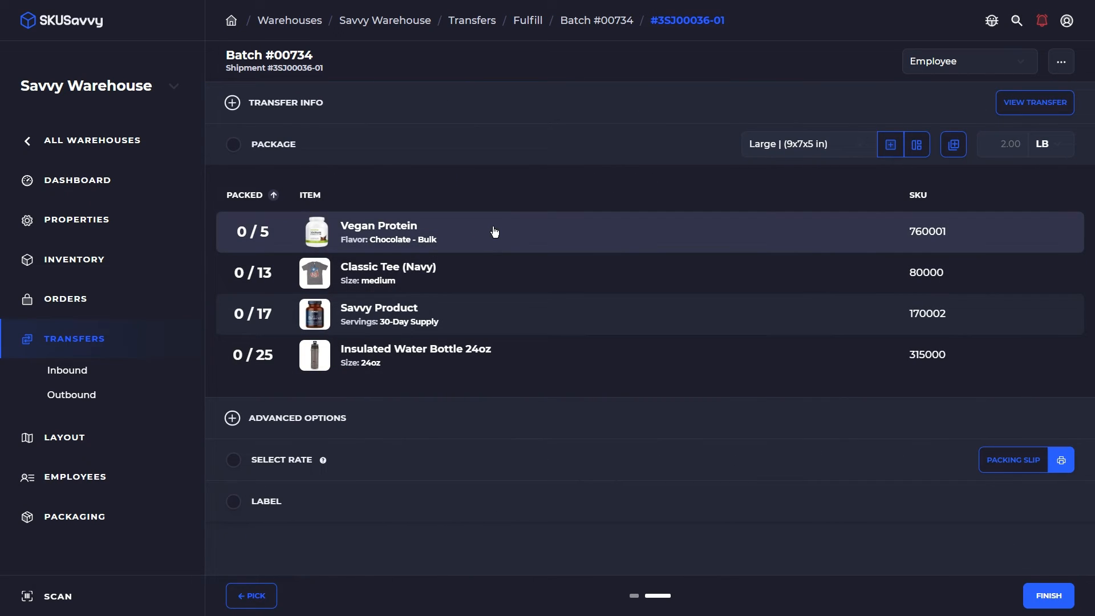
{"action": "left_click", "coordinate": [368, 109]}
{"action": "left_click", "coordinate": [364, 98]}
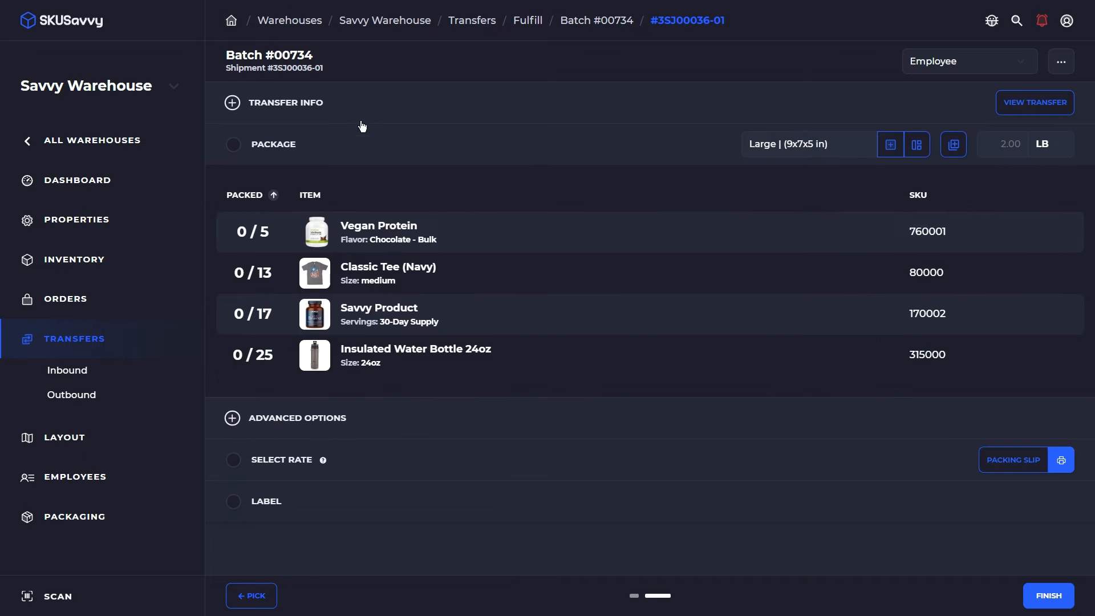
{"action": "left_click", "coordinate": [444, 239]}
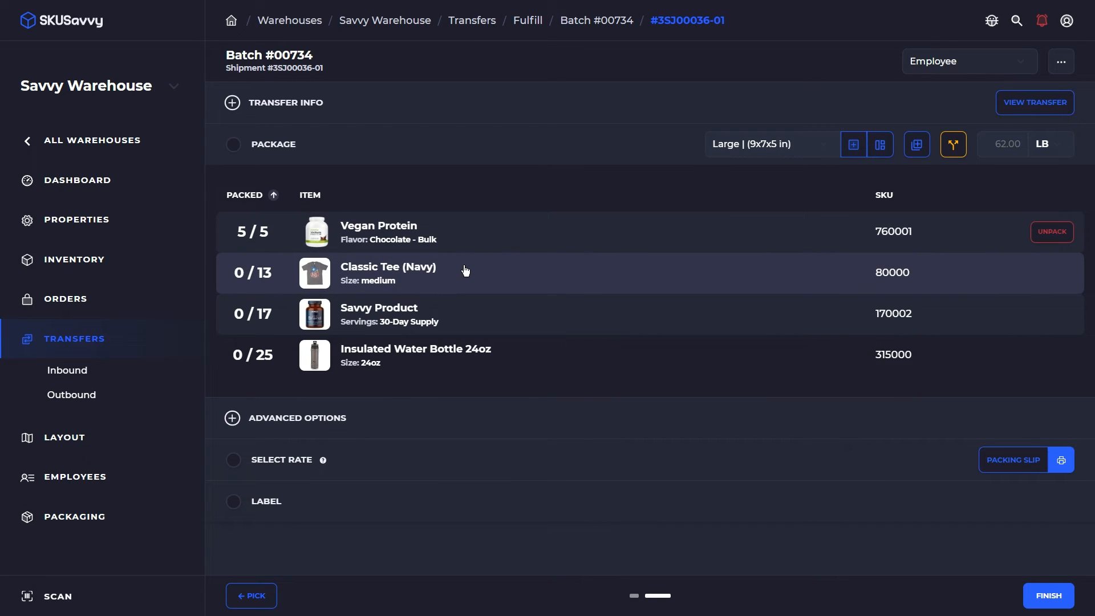
{"action": "left_click", "coordinate": [466, 270]}
{"action": "left_click", "coordinate": [477, 318]}
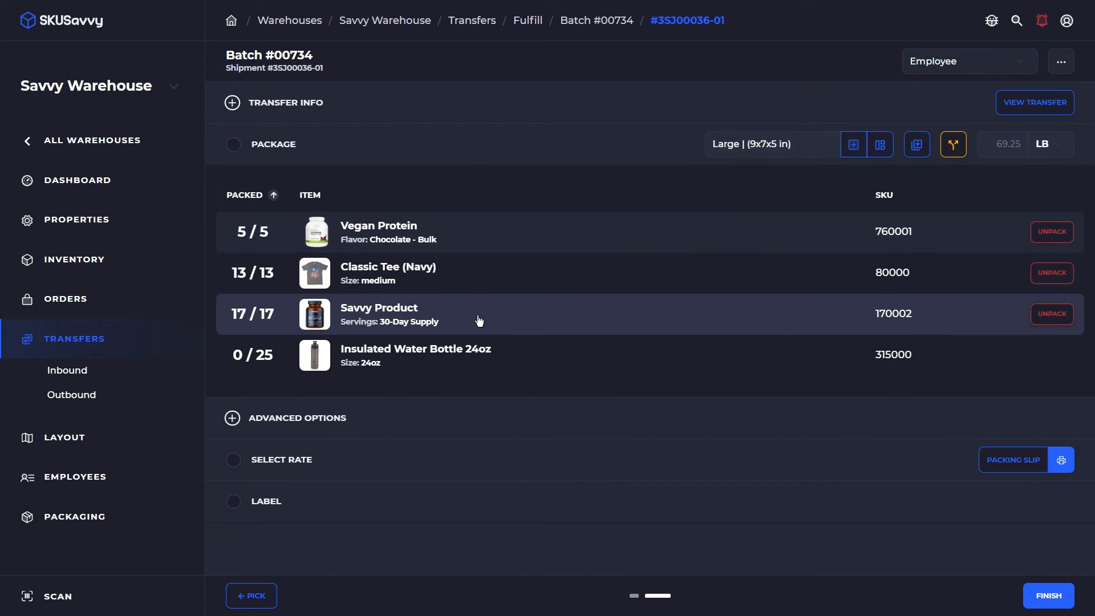
- Enable manual quantity entry before packing in the batch settings and pack 25 Insulated Water Bottle 24oz
{"action": "left_click", "coordinate": [1060, 61]}
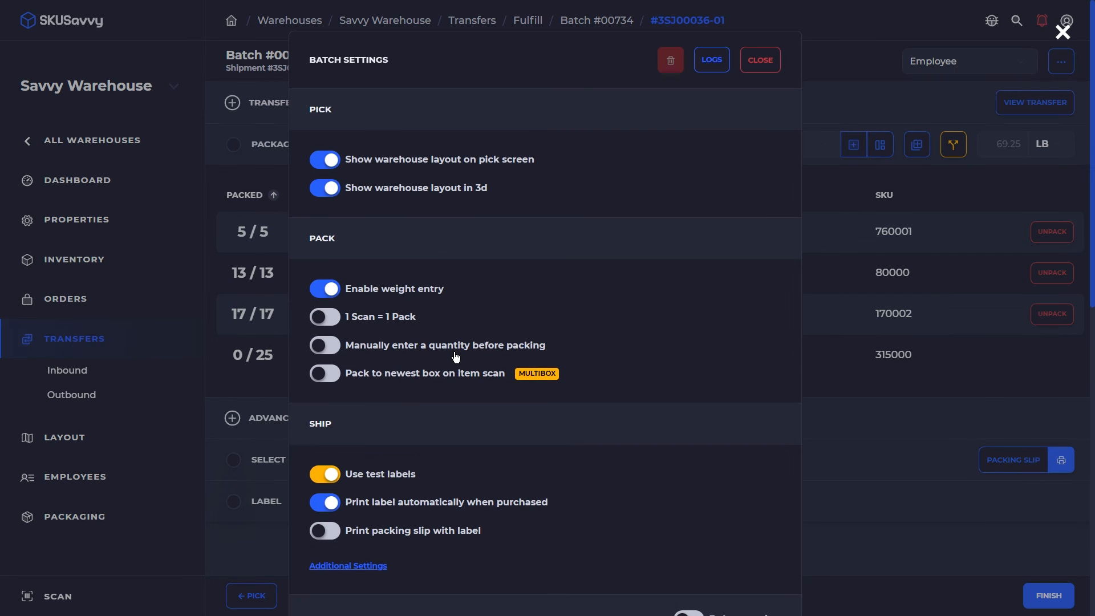
{"action": "left_click", "coordinate": [340, 346]}
{"action": "left_click", "coordinate": [895, 340]}
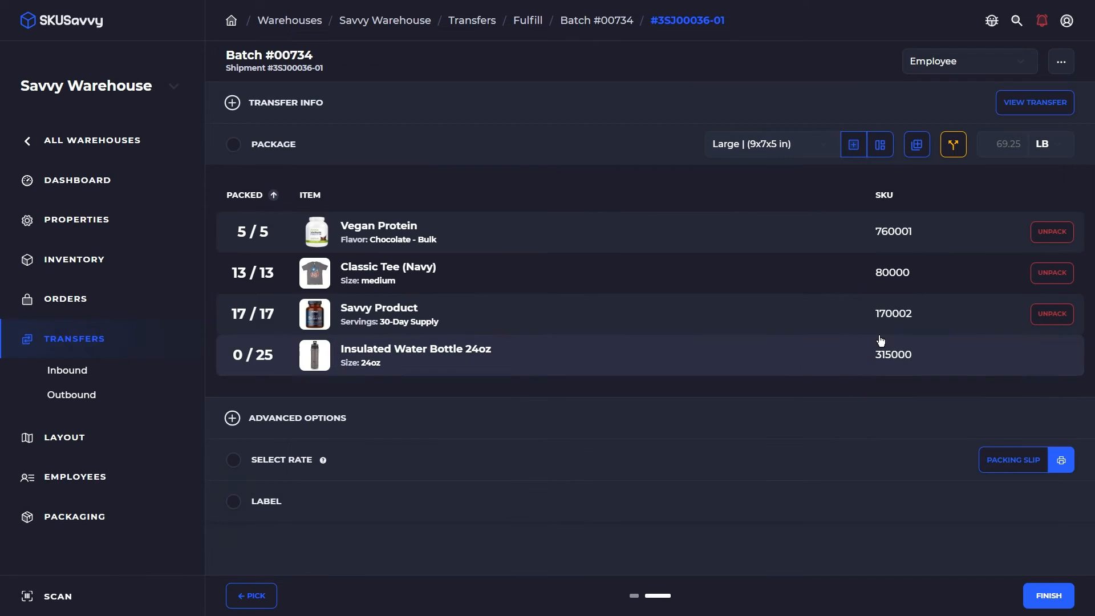
{"action": "left_click", "coordinate": [543, 364]}
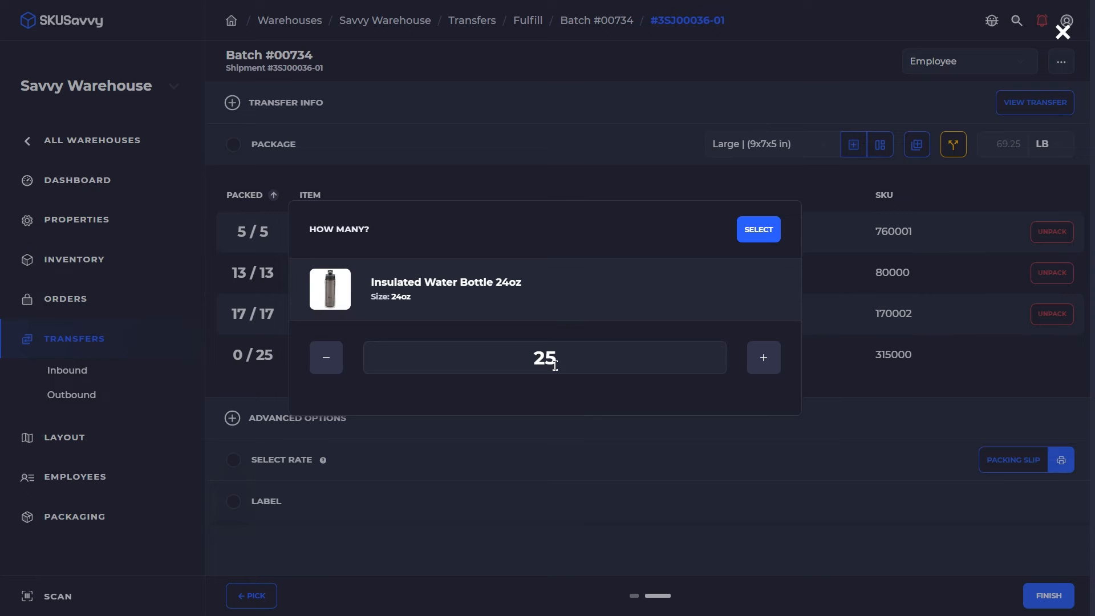
{"action": "left_click", "coordinate": [750, 231]}
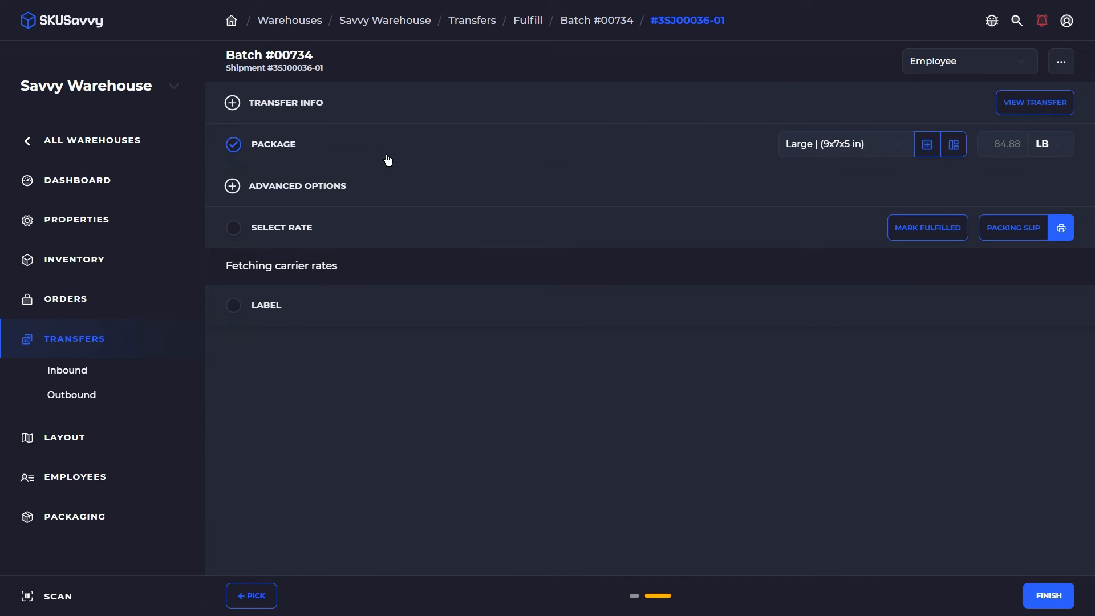
- Show the packed contents and mark the shipment as fulfilled, skipping the carrier label without a tracking number
{"action": "left_click", "coordinate": [354, 143]}
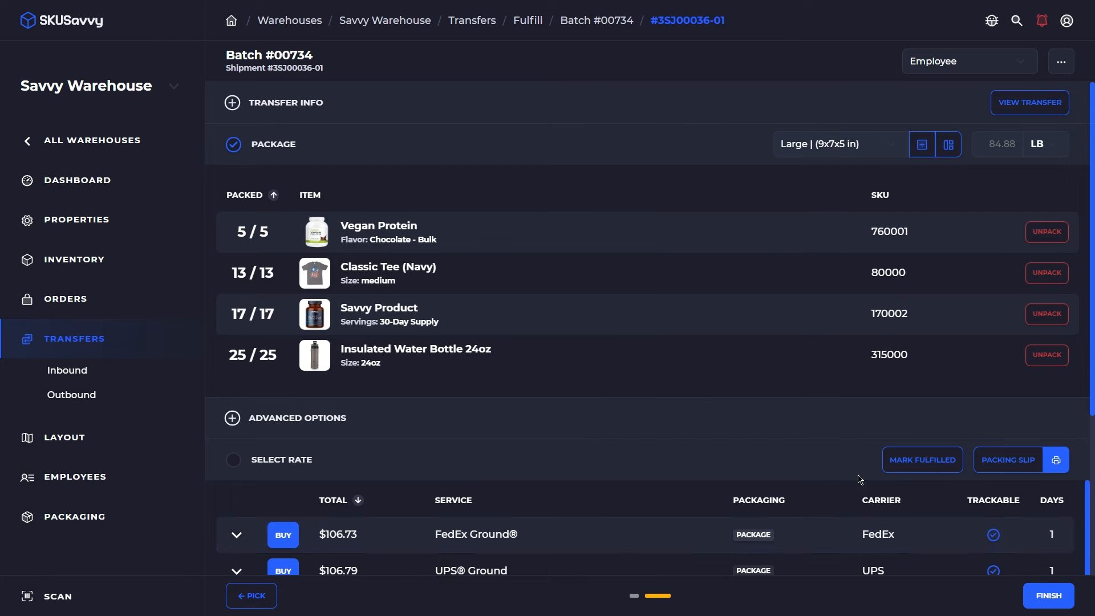
{"action": "left_click", "coordinate": [926, 467]}
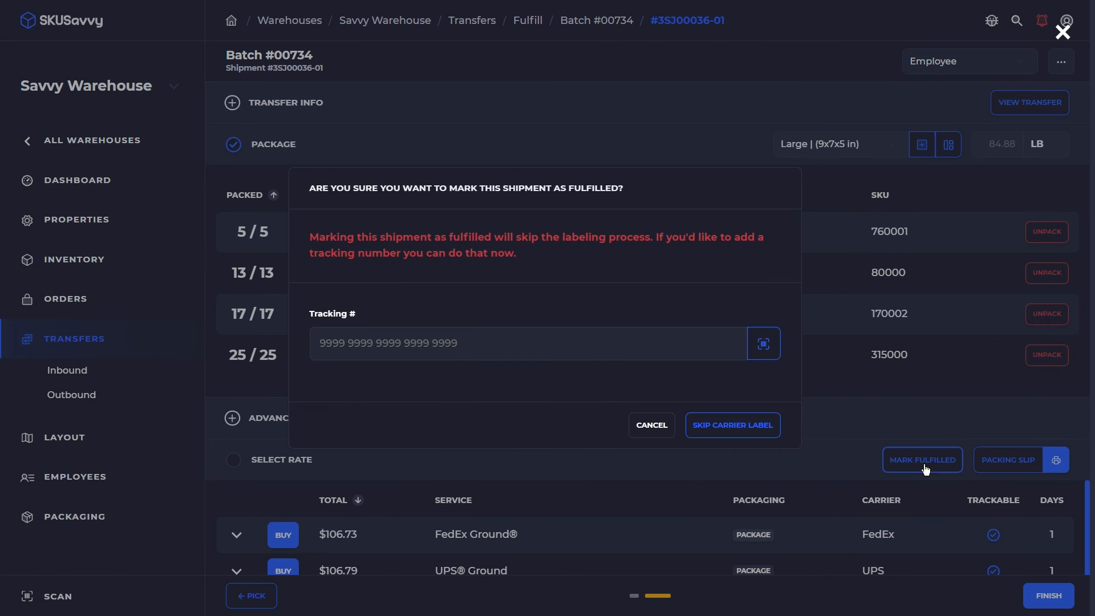
{"action": "left_click", "coordinate": [747, 426]}
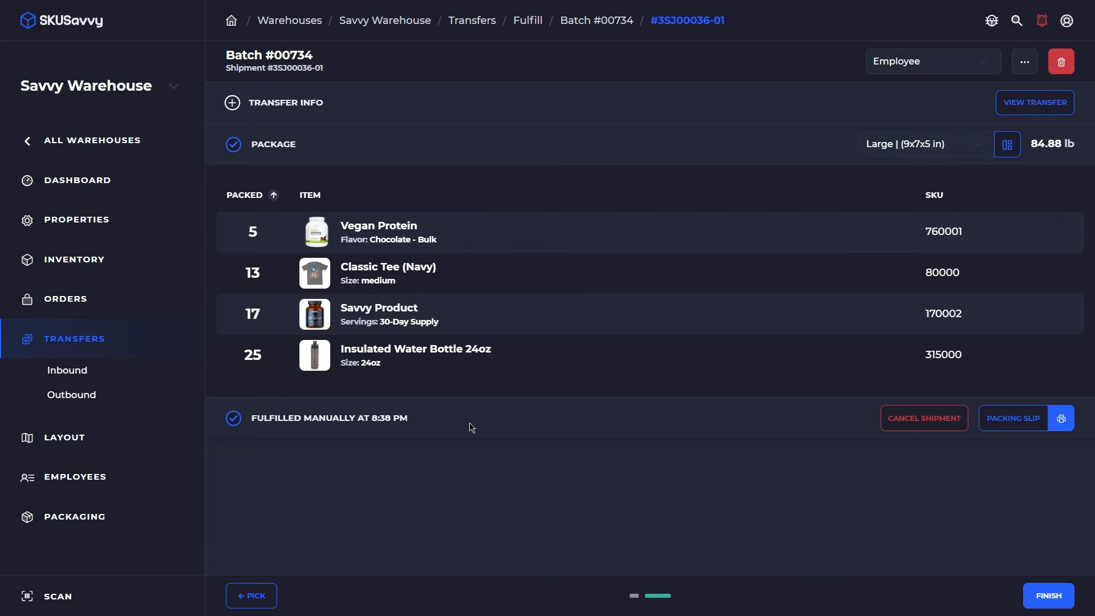
- Review the transfer's details and fulfilled contents, and open it from the receiving Austin Warehouse's side
{"action": "left_click", "coordinate": [1060, 98]}
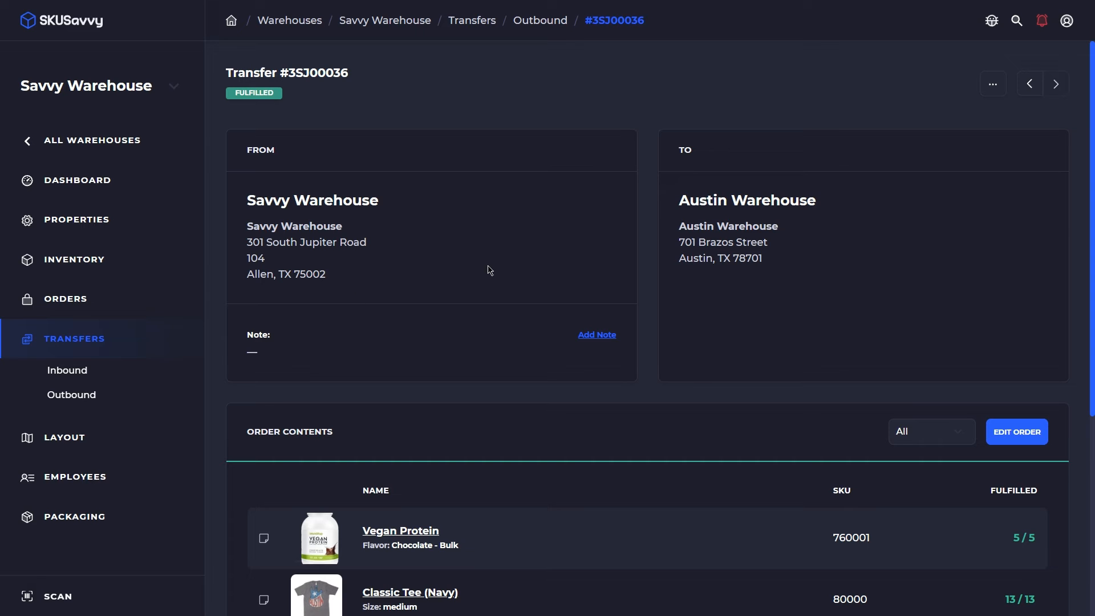
{"action": "scroll", "coordinate": [749, 342], "scroll_direction": "down", "scroll_amount": 3}
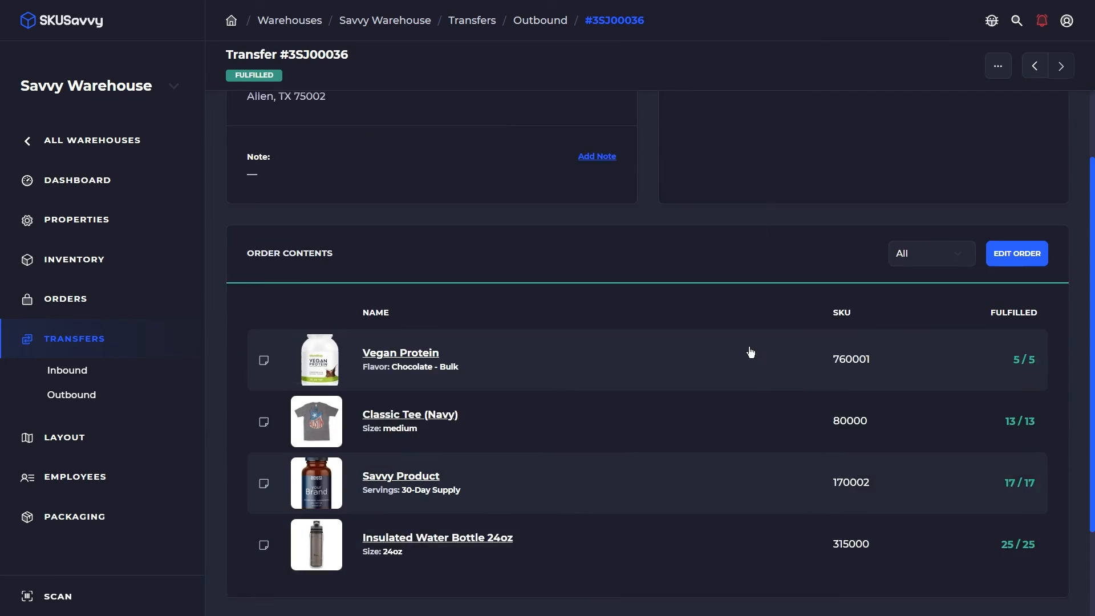
{"action": "scroll", "coordinate": [727, 338], "scroll_direction": "down", "scroll_amount": 2}
{"action": "scroll", "coordinate": [729, 342], "scroll_direction": "up", "scroll_amount": 5}
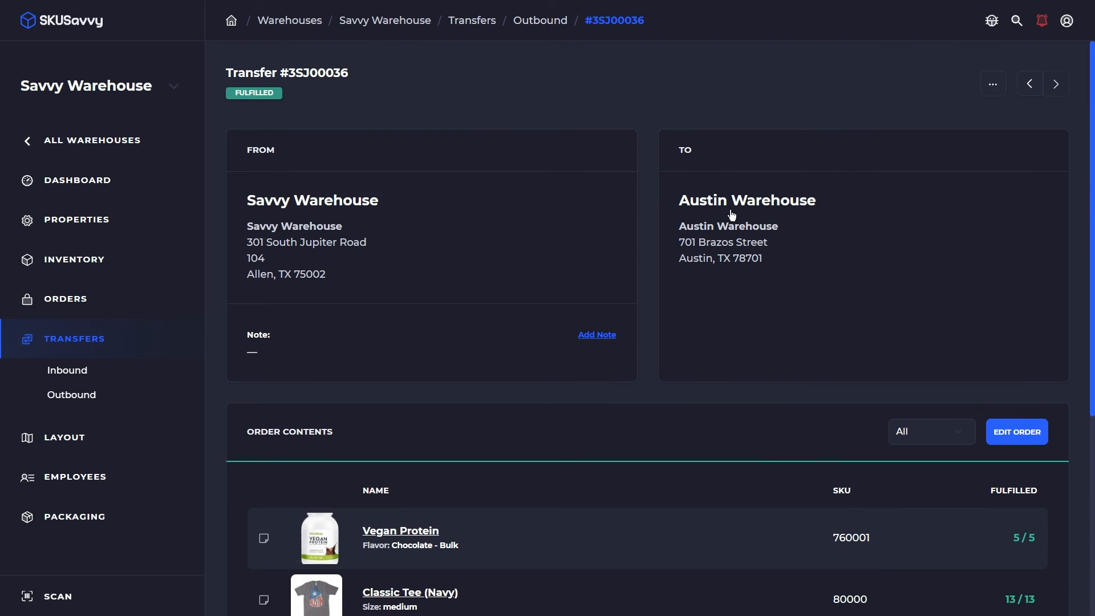
{"action": "left_click", "coordinate": [724, 206]}
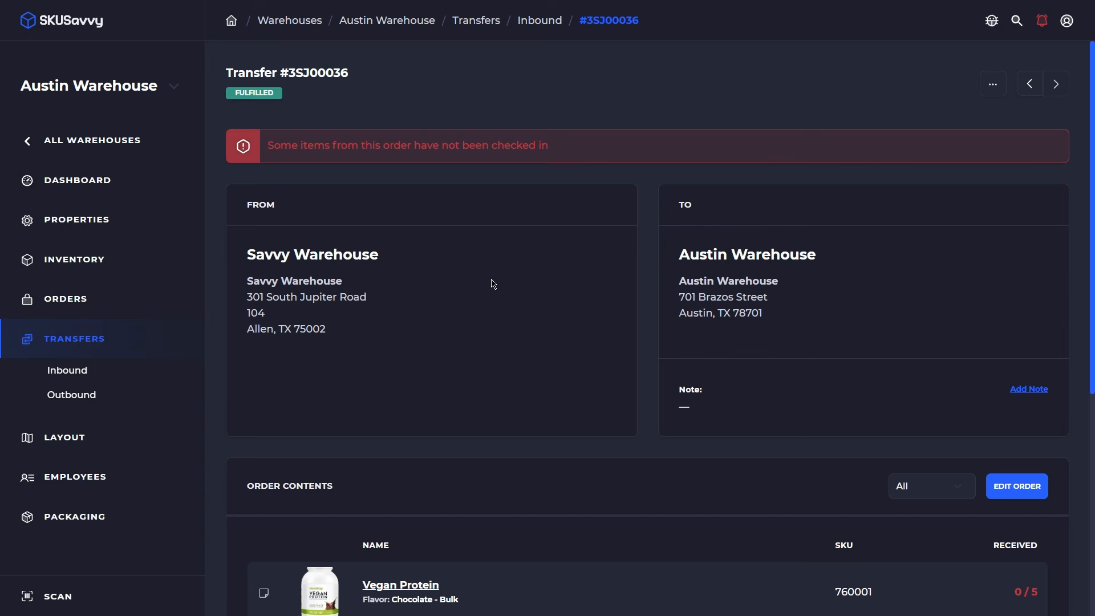
- Start the shipment's check-in at Austin Warehouse by marking it as delivered, and view the check-in settings
{"action": "scroll", "coordinate": [616, 361], "scroll_direction": "down", "scroll_amount": 6}
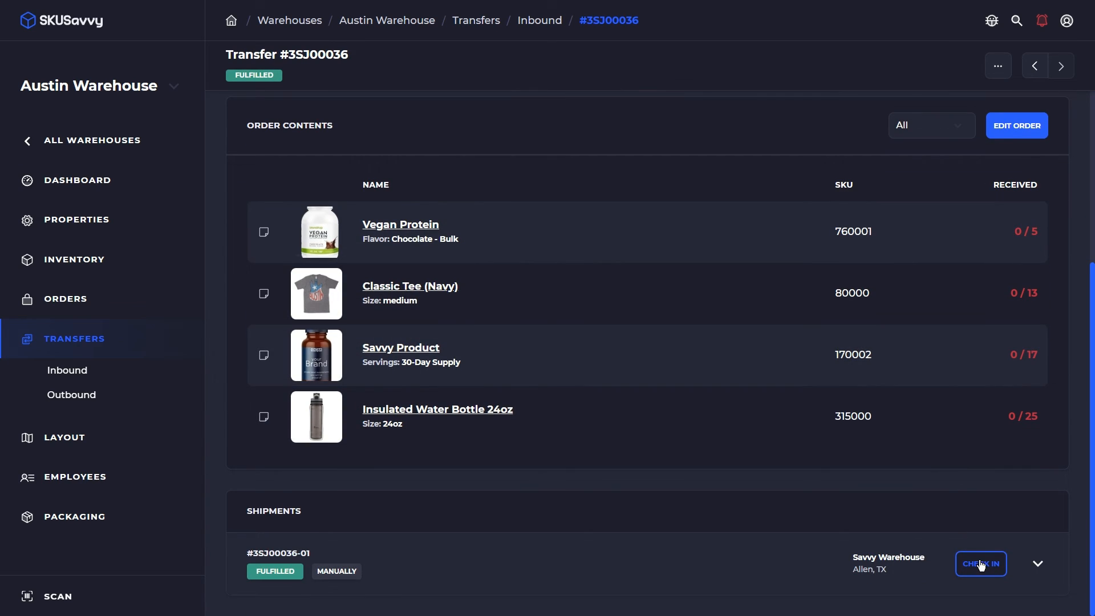
{"action": "left_click", "coordinate": [981, 564]}
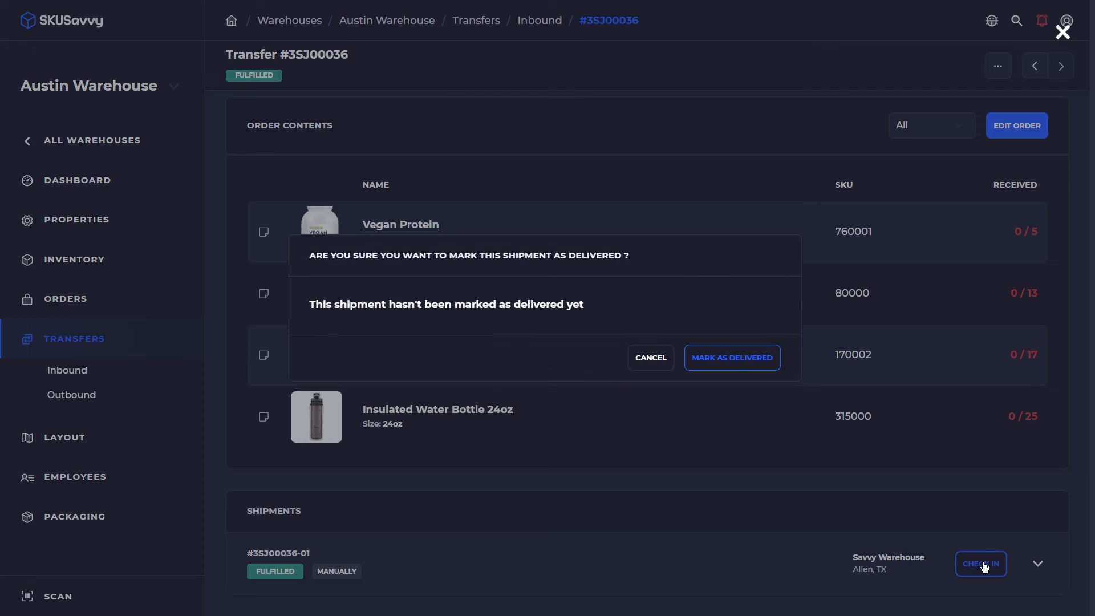
{"action": "left_click", "coordinate": [731, 368]}
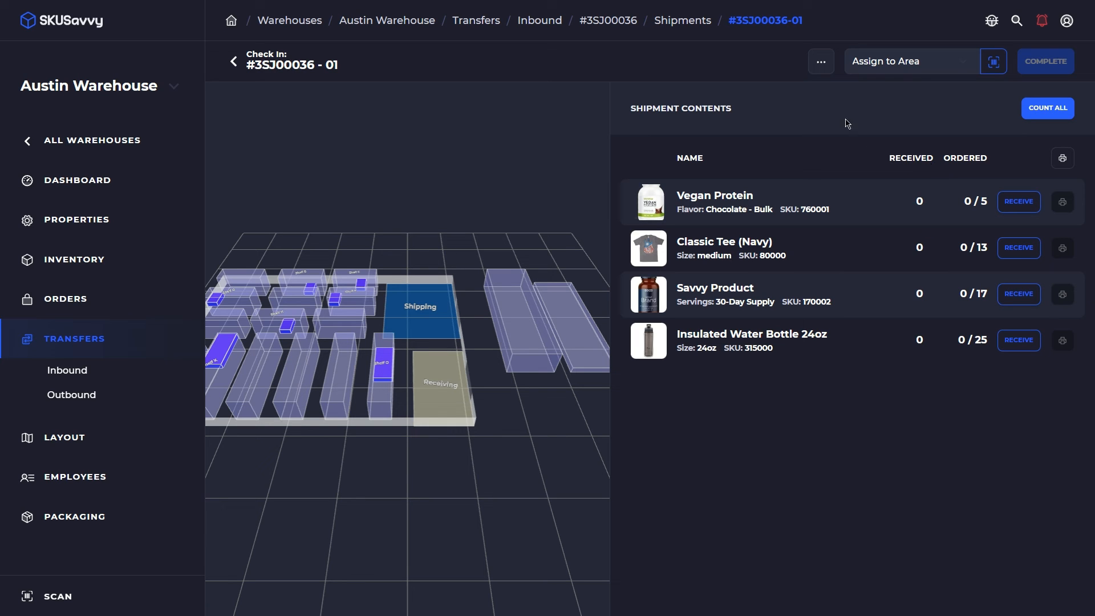
{"action": "left_click", "coordinate": [821, 69]}
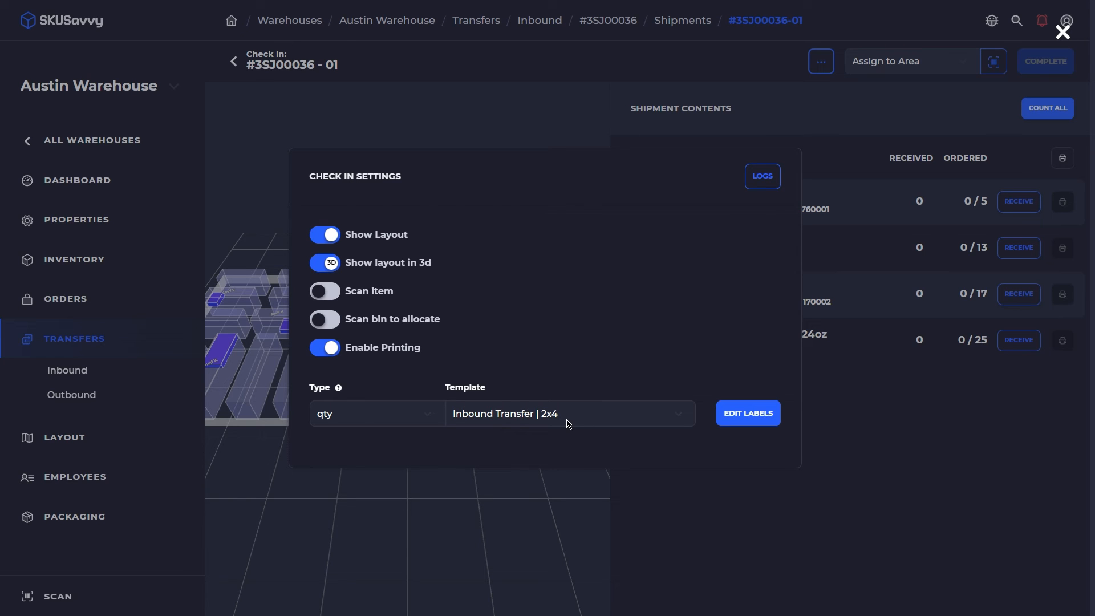
{"action": "left_click", "coordinate": [898, 434]}
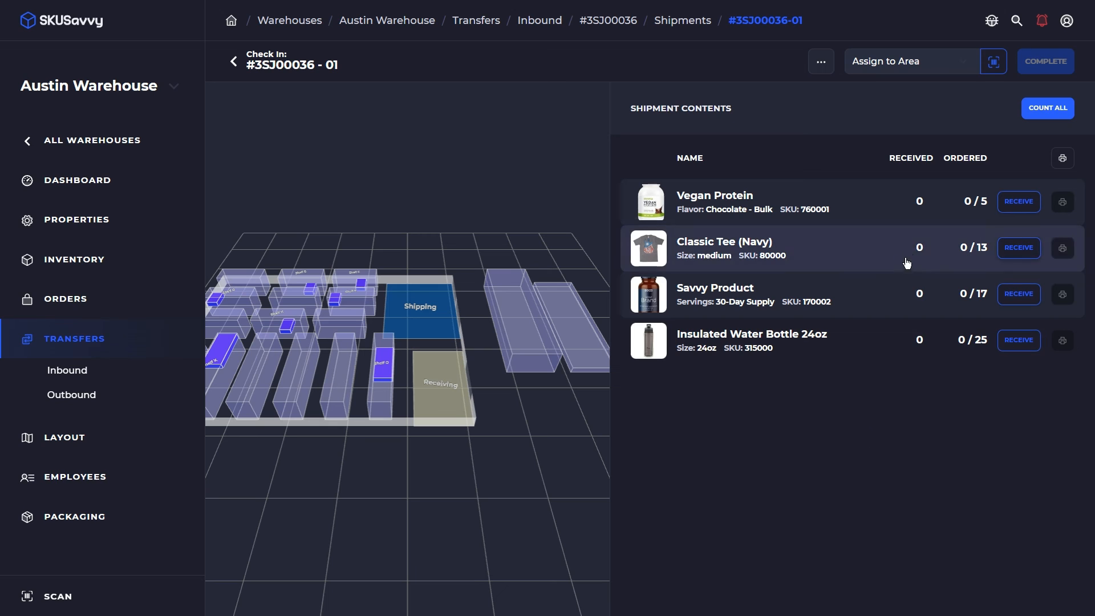
- Count 5 Vegan Protein as received and show its existing bin locations in the Austin Warehouse layout
{"action": "left_click", "coordinate": [1020, 207]}
{"action": "left_click", "coordinate": [760, 201]}
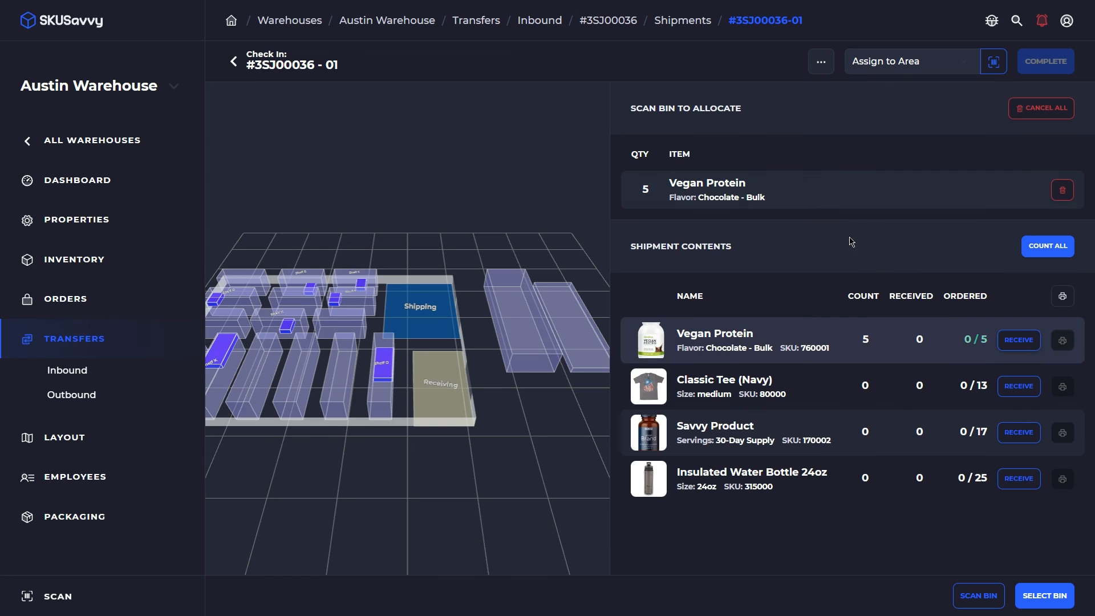
{"action": "left_click", "coordinate": [722, 194]}
{"action": "left_click_drag", "start_coordinate": [455, 337], "coordinate": [331, 361]}
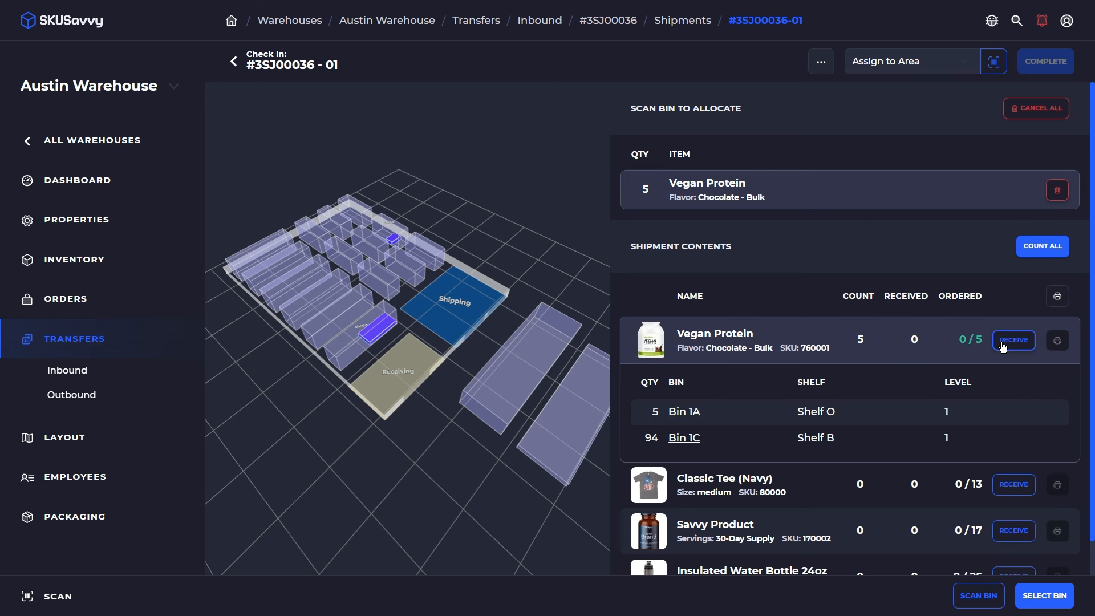
- Allocate the 5 counted Vegan Protein to Bin 1A on Shelf O, level 1, and check the check-in settings
{"action": "left_click", "coordinate": [1051, 603]}
{"action": "left_click", "coordinate": [685, 339]}
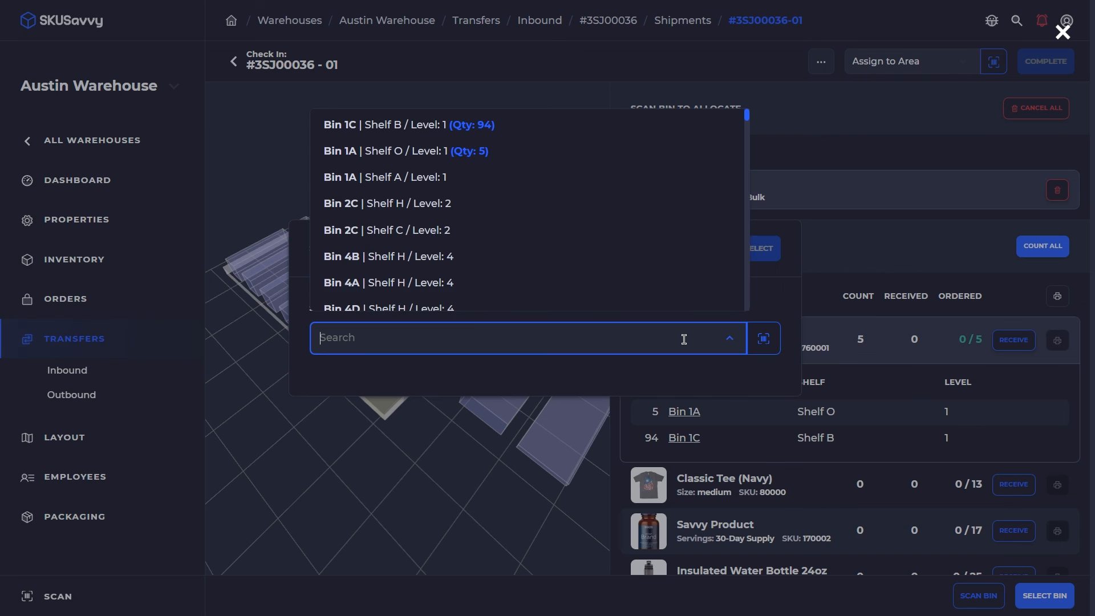
{"action": "left_click", "coordinate": [551, 148]}
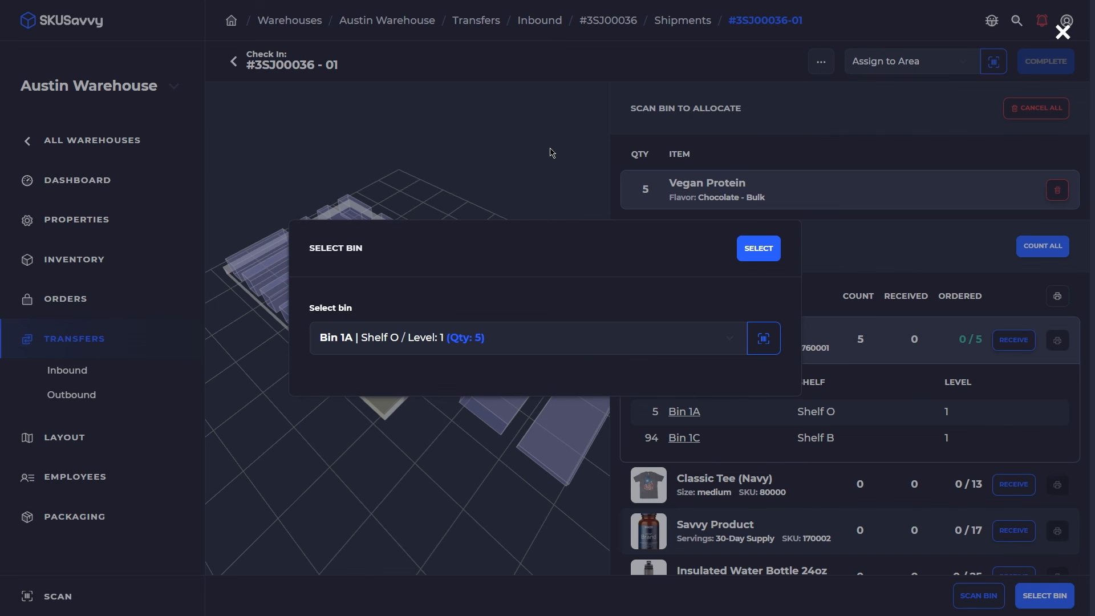
{"action": "left_click", "coordinate": [747, 248]}
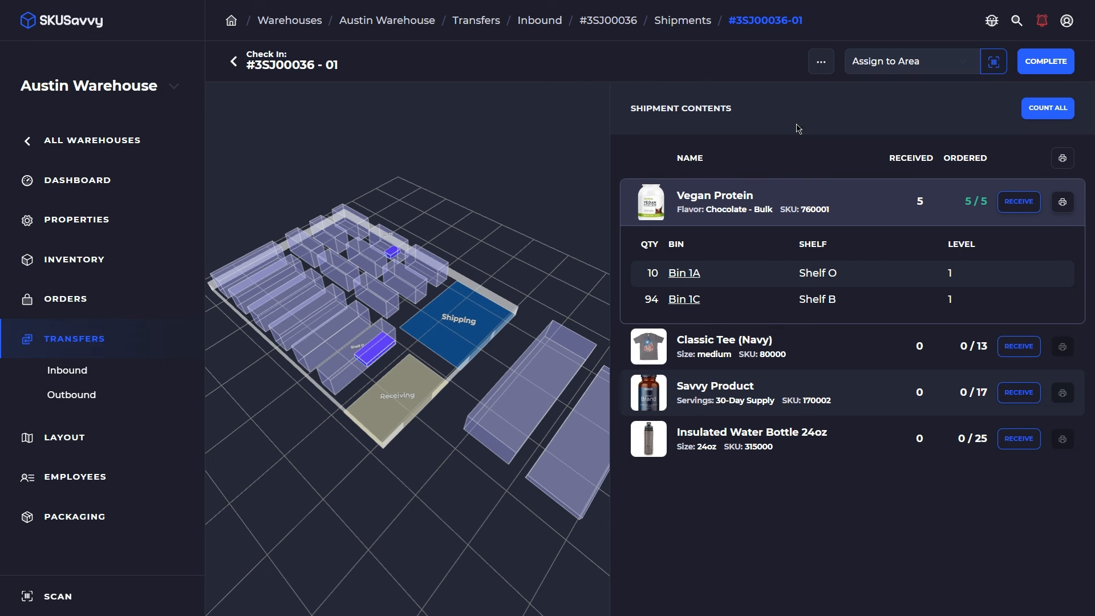
{"action": "left_click", "coordinate": [822, 61]}
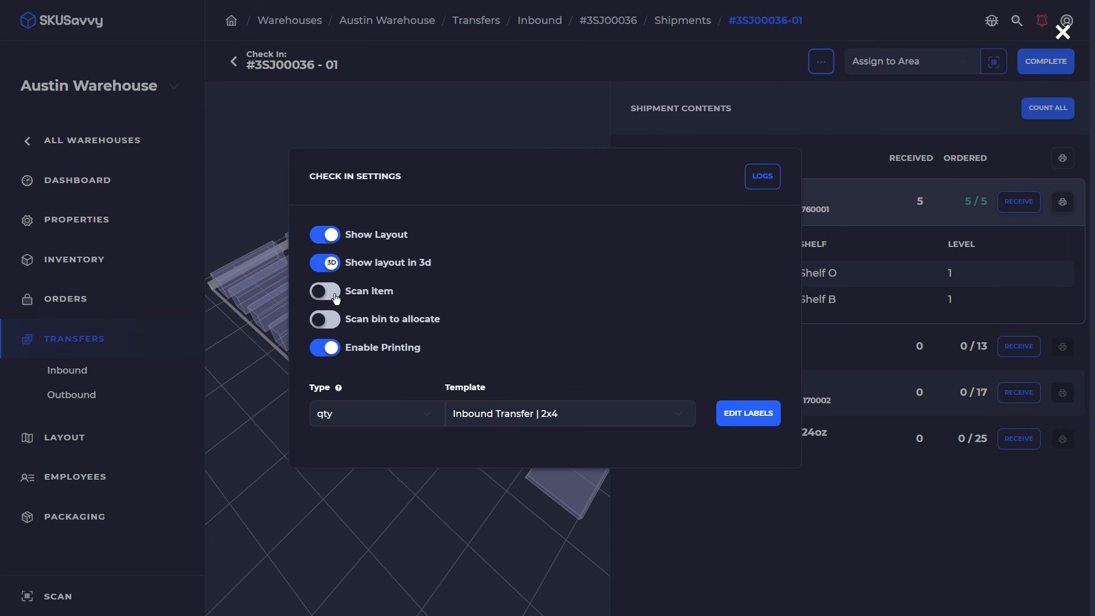
{"action": "left_click", "coordinate": [860, 261]}
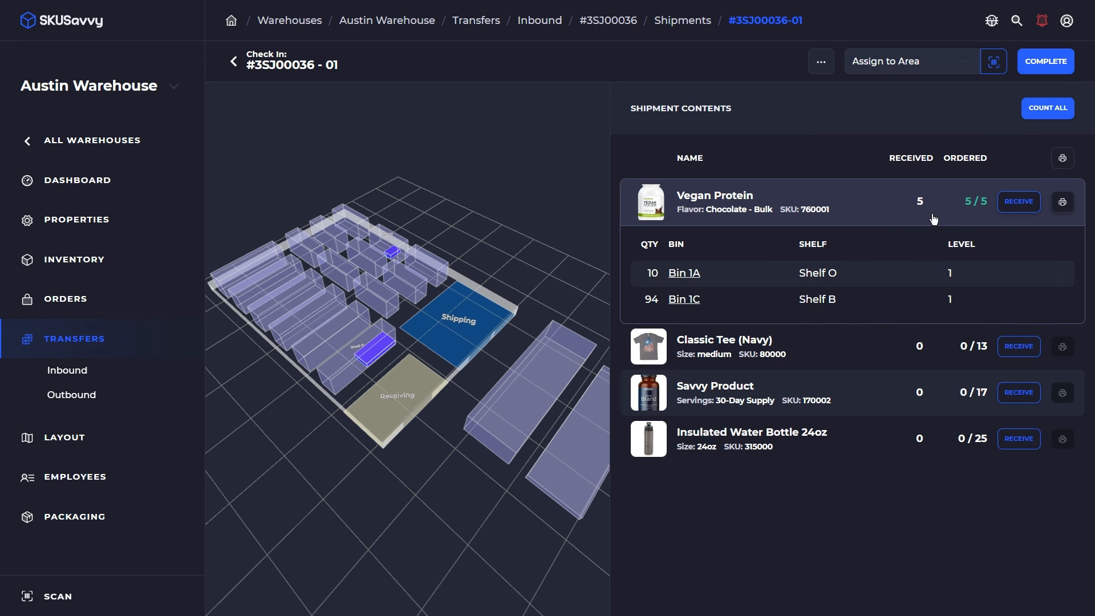
- Preview the Vegan Protein transfer label for printing, and close it without printing
{"action": "left_click", "coordinate": [1062, 203]}
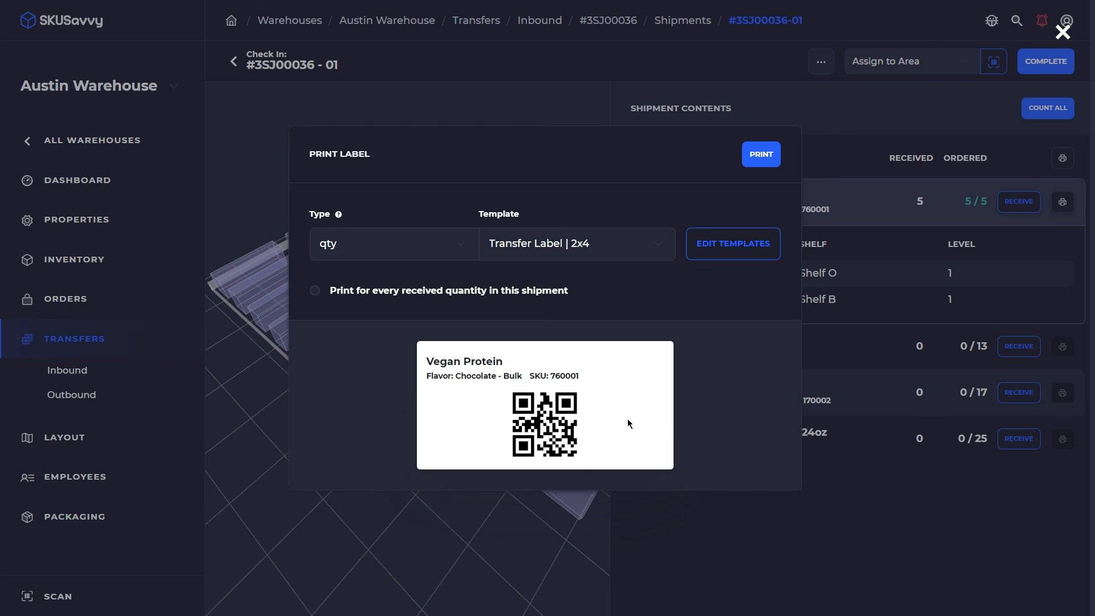
{"action": "left_click", "coordinate": [916, 348]}
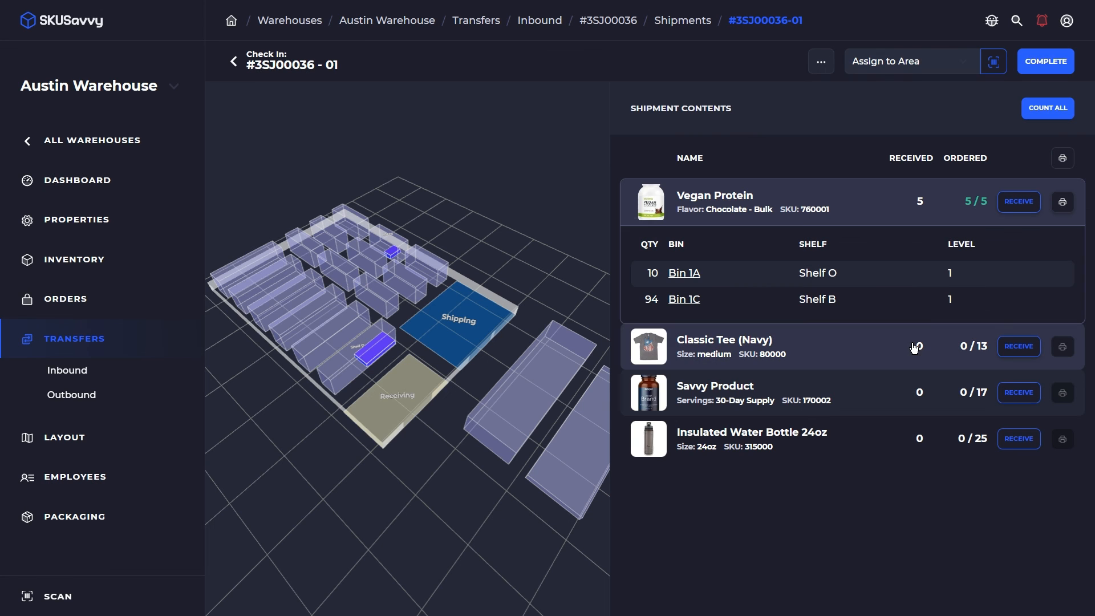
- Count all outstanding quantities in the shipment and review the counted items awaiting bin allocation
{"action": "left_click", "coordinate": [1047, 114]}
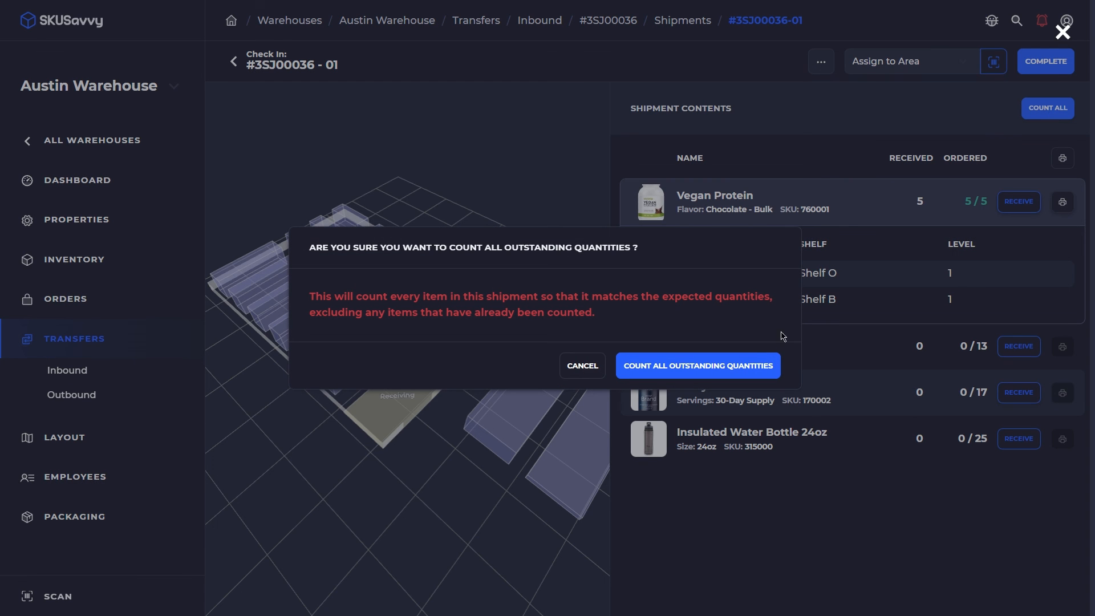
{"action": "left_click", "coordinate": [731, 368]}
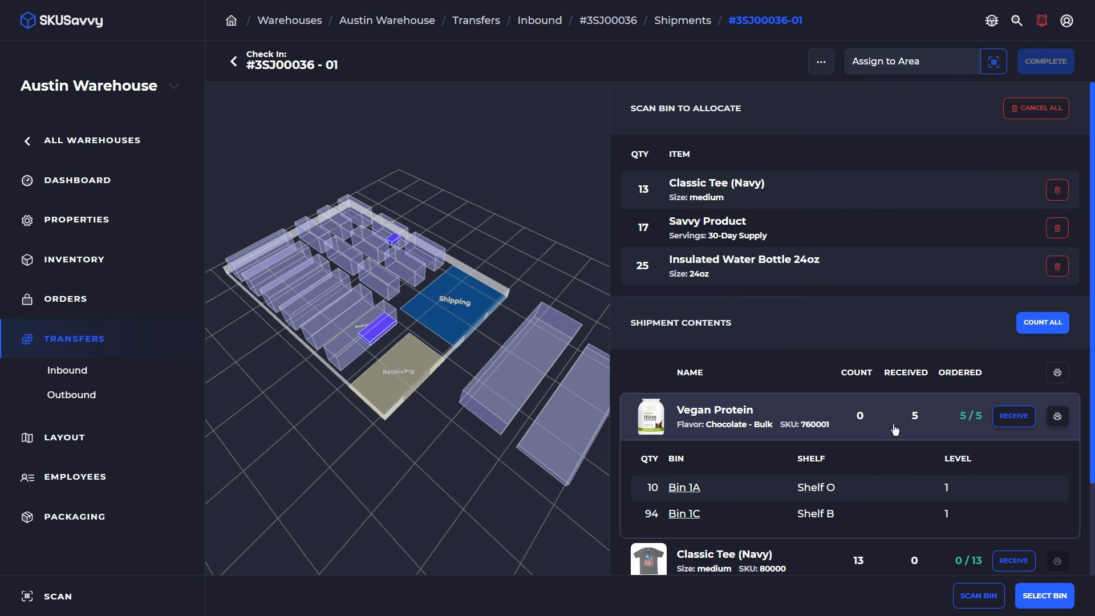
{"action": "scroll", "coordinate": [819, 447], "scroll_direction": "down", "scroll_amount": 2}
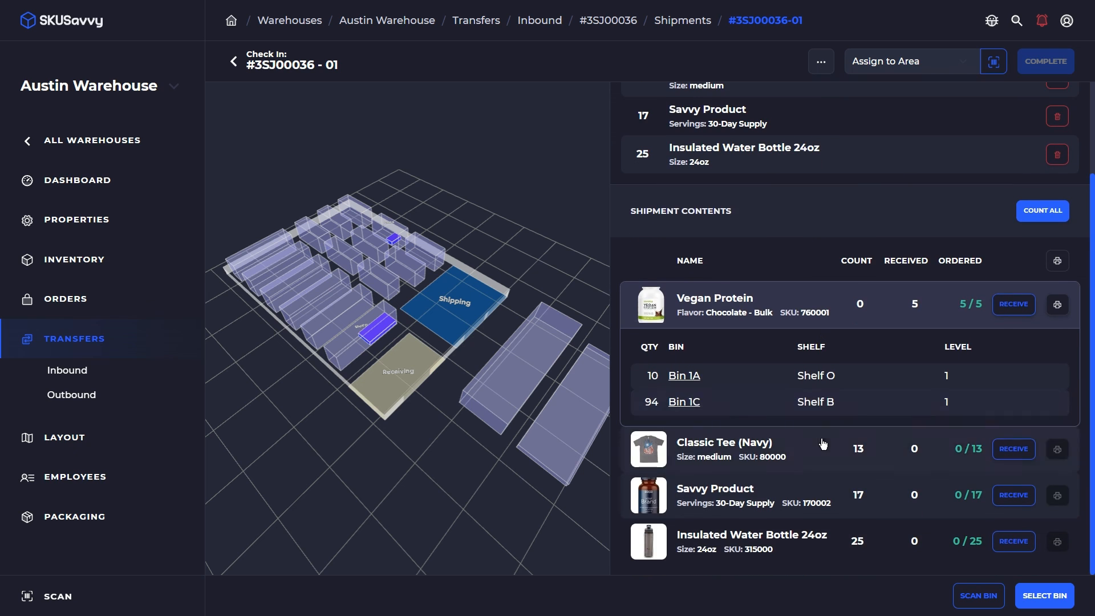
{"action": "scroll", "coordinate": [889, 454], "scroll_direction": "up", "scroll_amount": 2}
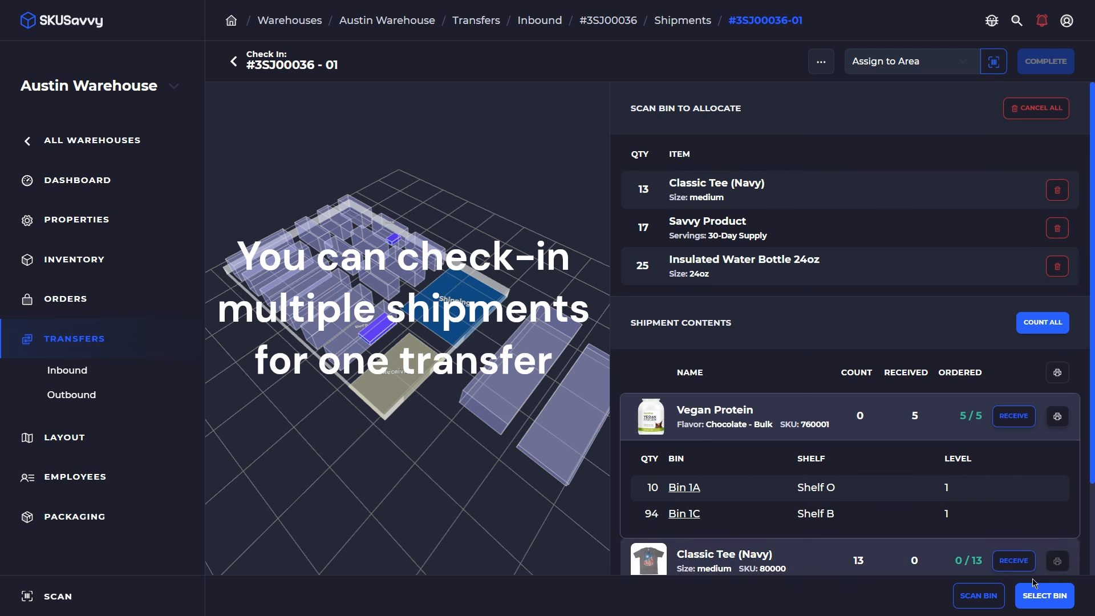
- Allocate all counted items to Bin 2D on Shelf A, level 2, and complete the shipment's check-in
{"action": "left_click", "coordinate": [1035, 596]}
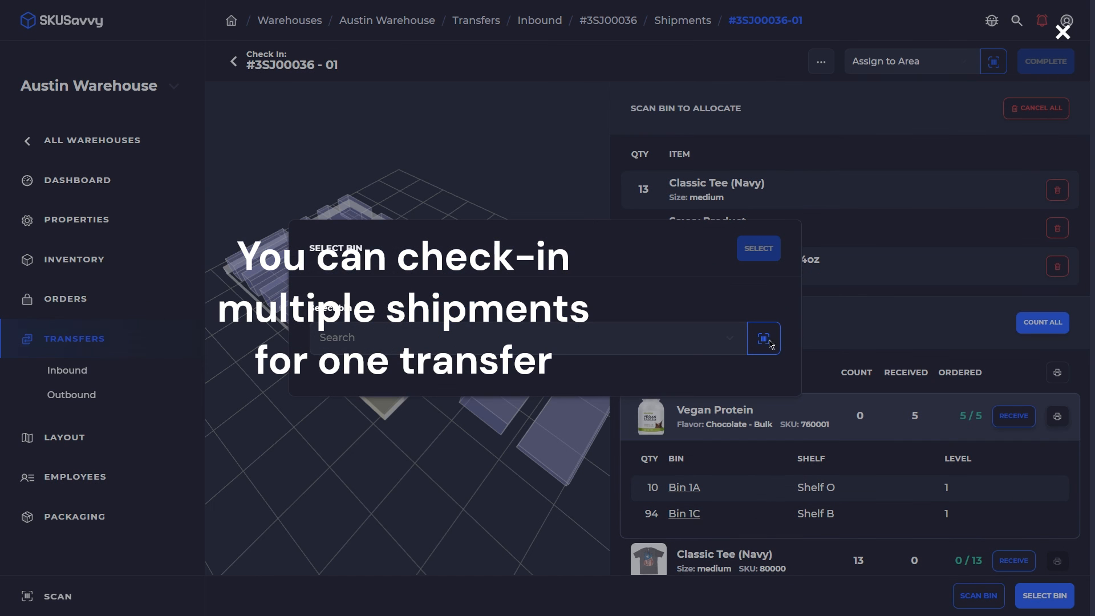
{"action": "left_click", "coordinate": [664, 335]}
{"action": "left_click", "coordinate": [500, 166]}
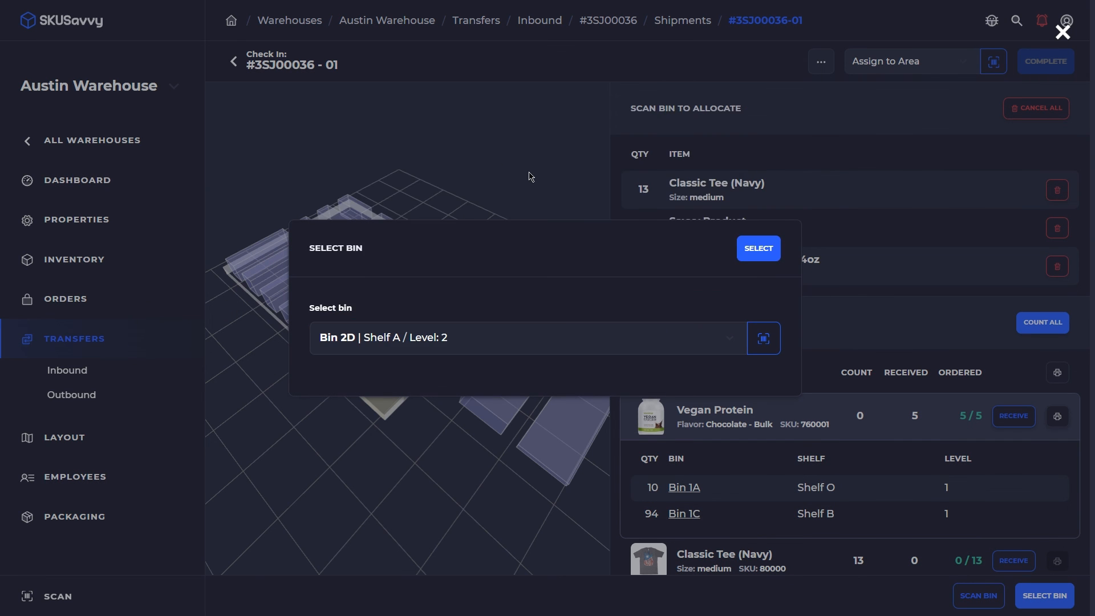
{"action": "left_click", "coordinate": [762, 248]}
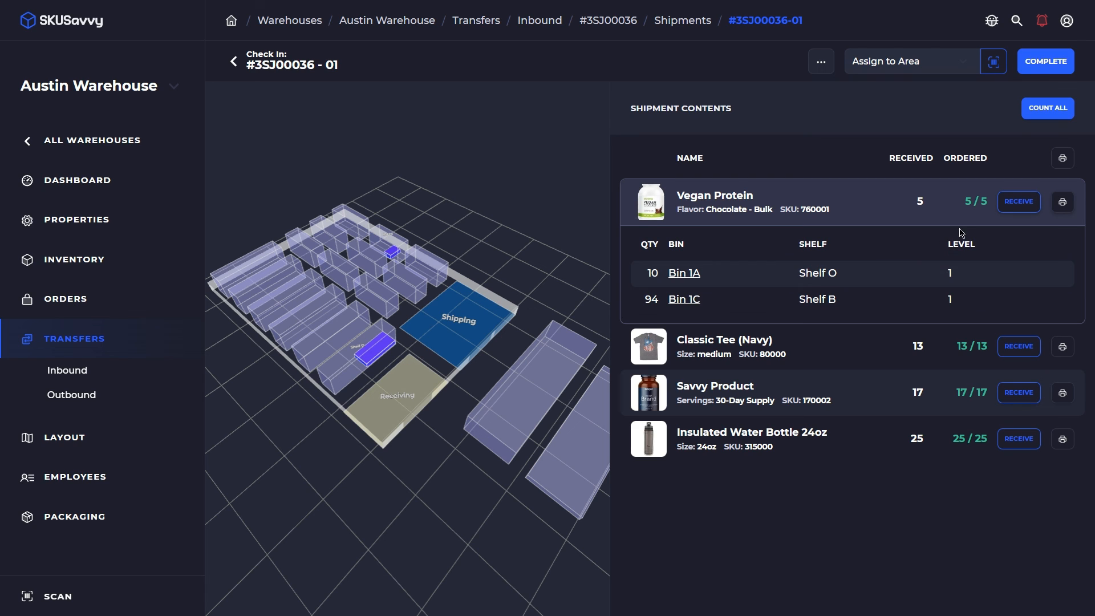
{"action": "left_click", "coordinate": [1046, 62]}
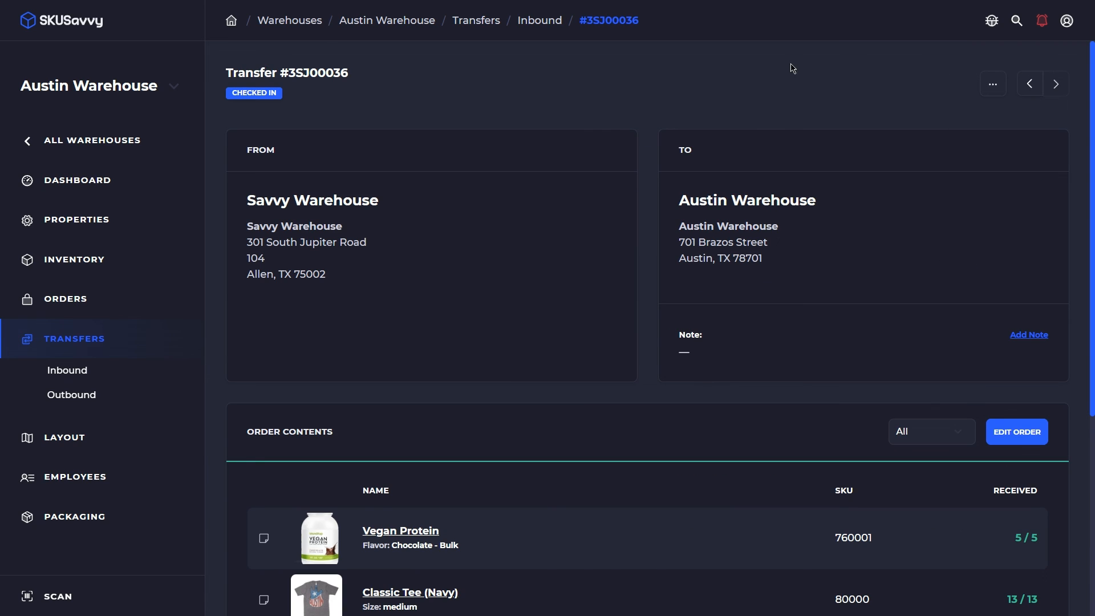